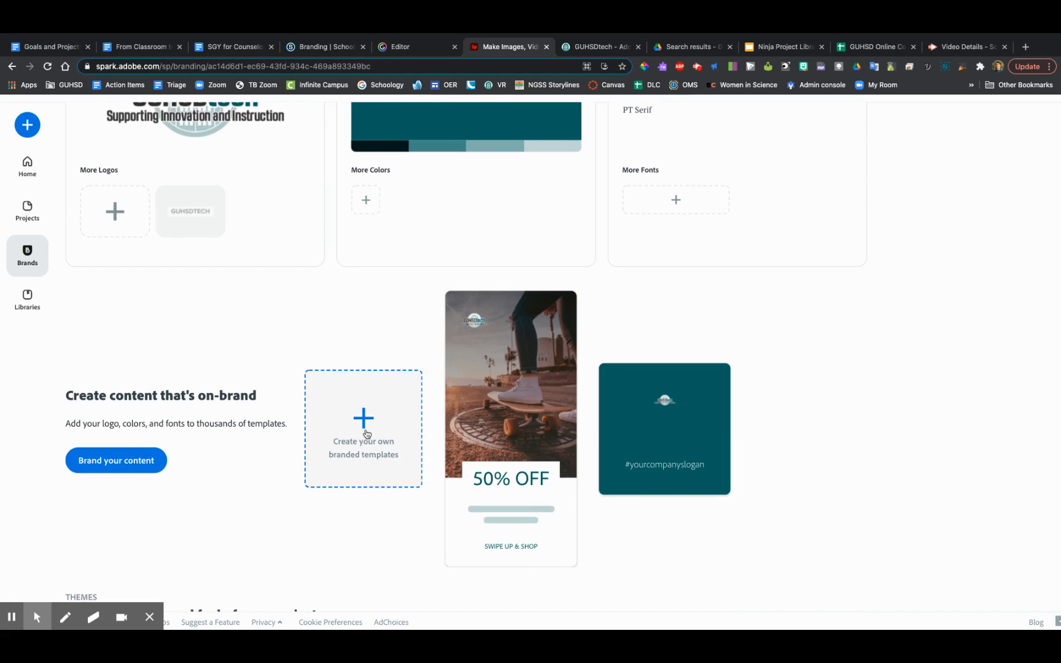
Create a new branded template with a custom size of 1080 by 1080 px
{"action": "left_click", "coordinate": [367, 434]}
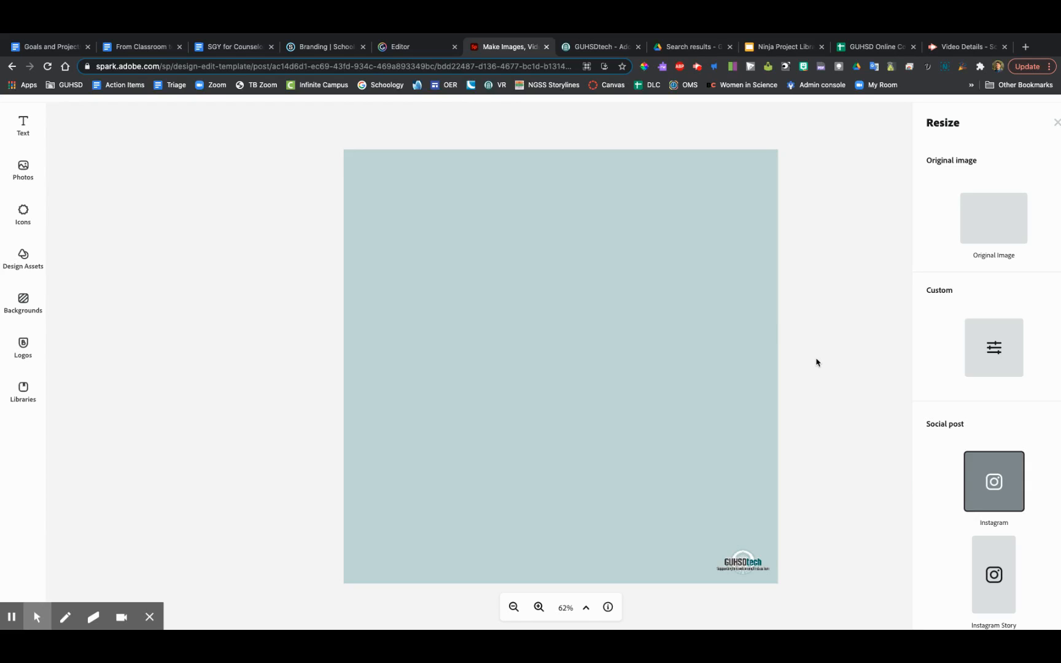
{"action": "left_click", "coordinate": [1001, 352]}
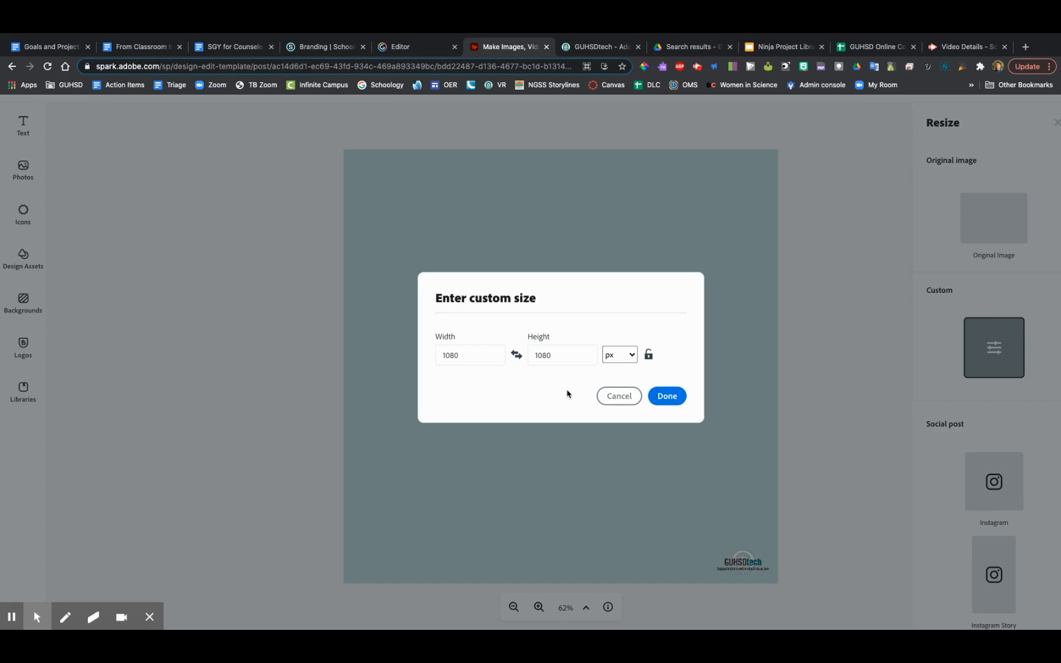
{"action": "left_click", "coordinate": [620, 354]}
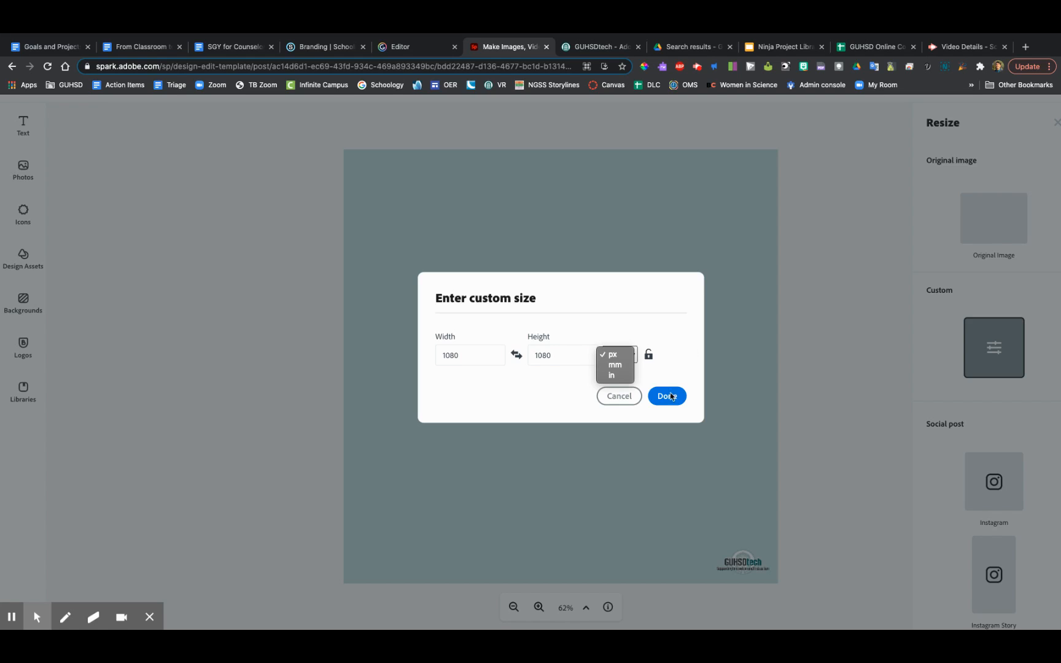
{"action": "left_click", "coordinate": [673, 402]}
{"action": "left_click", "coordinate": [675, 403]}
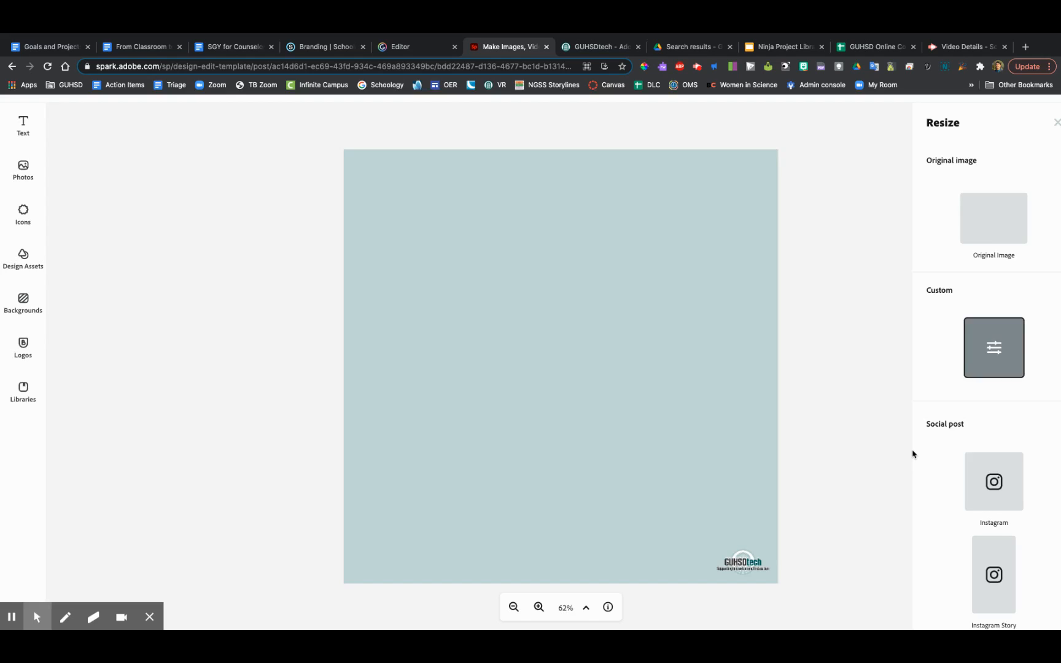
Look through the preset social post sizes available for resizing the template, from Instagram to Twitter
{"action": "scroll", "coordinate": [913, 455], "scroll_direction": "down", "scroll_amount": 3}
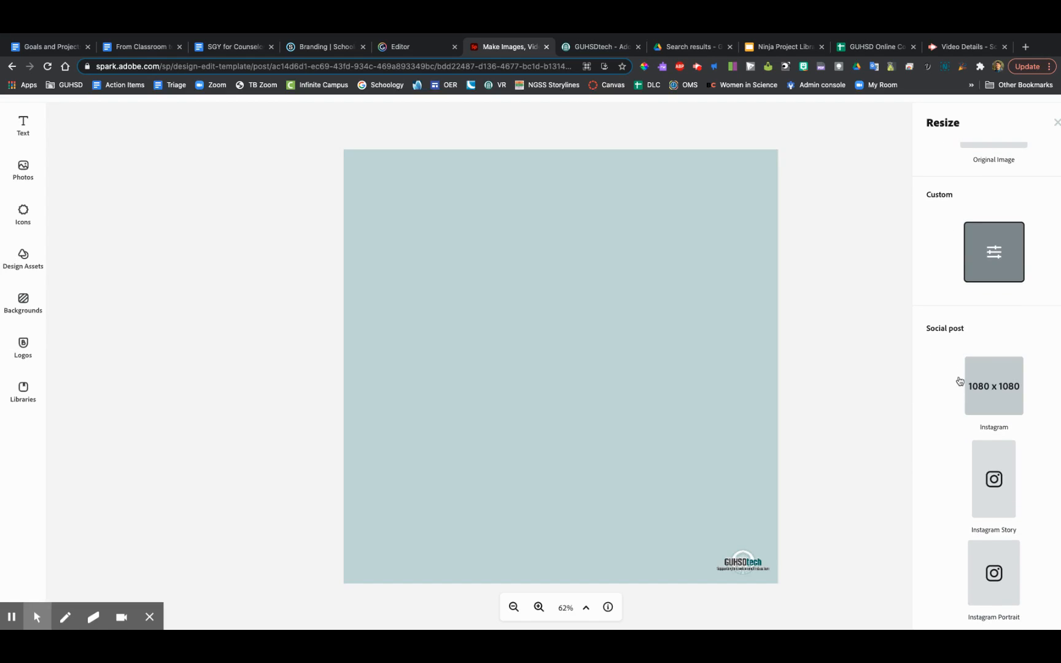
{"action": "scroll", "coordinate": [989, 389], "scroll_direction": "down", "scroll_amount": 2}
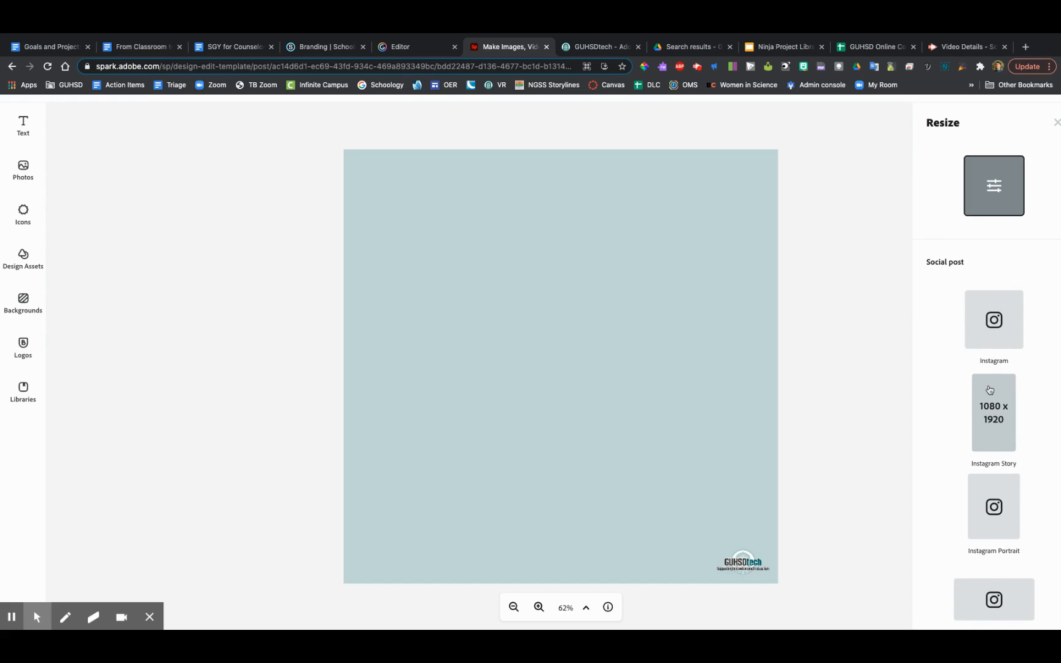
{"action": "scroll", "coordinate": [989, 389], "scroll_direction": "down", "scroll_amount": 4}
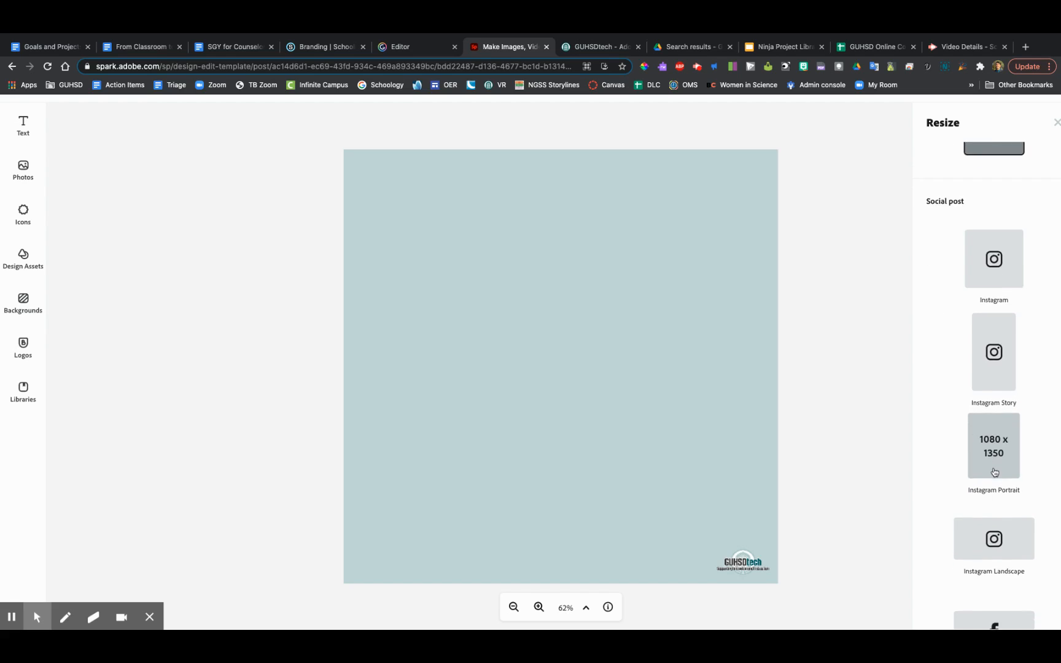
{"action": "scroll", "coordinate": [943, 541], "scroll_direction": "down", "scroll_amount": 9}
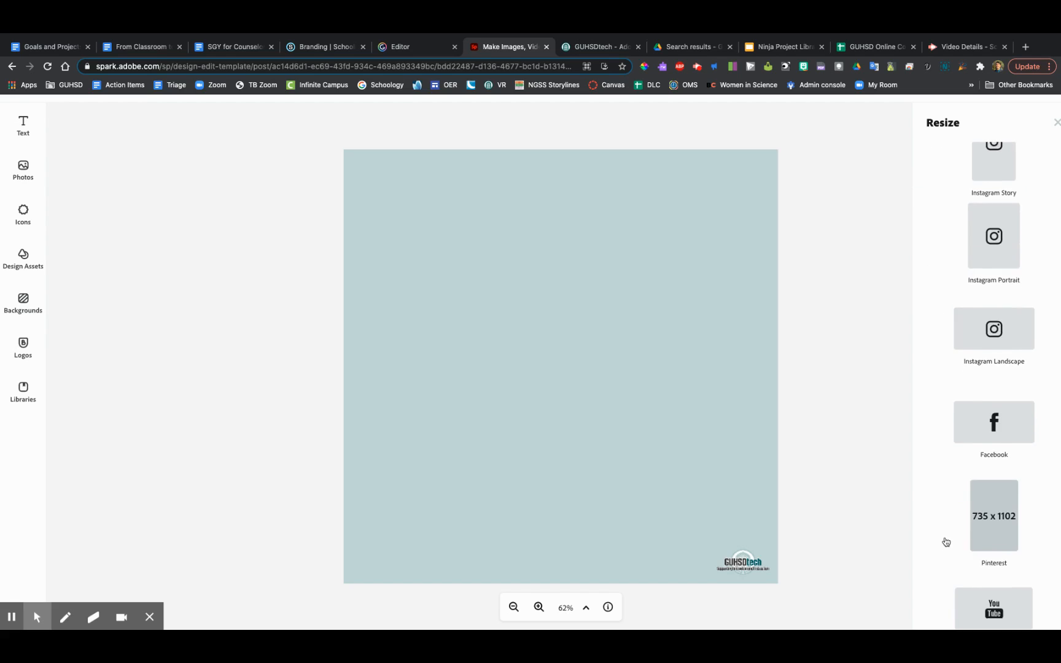
{"action": "scroll", "coordinate": [945, 541], "scroll_direction": "down", "scroll_amount": 5}
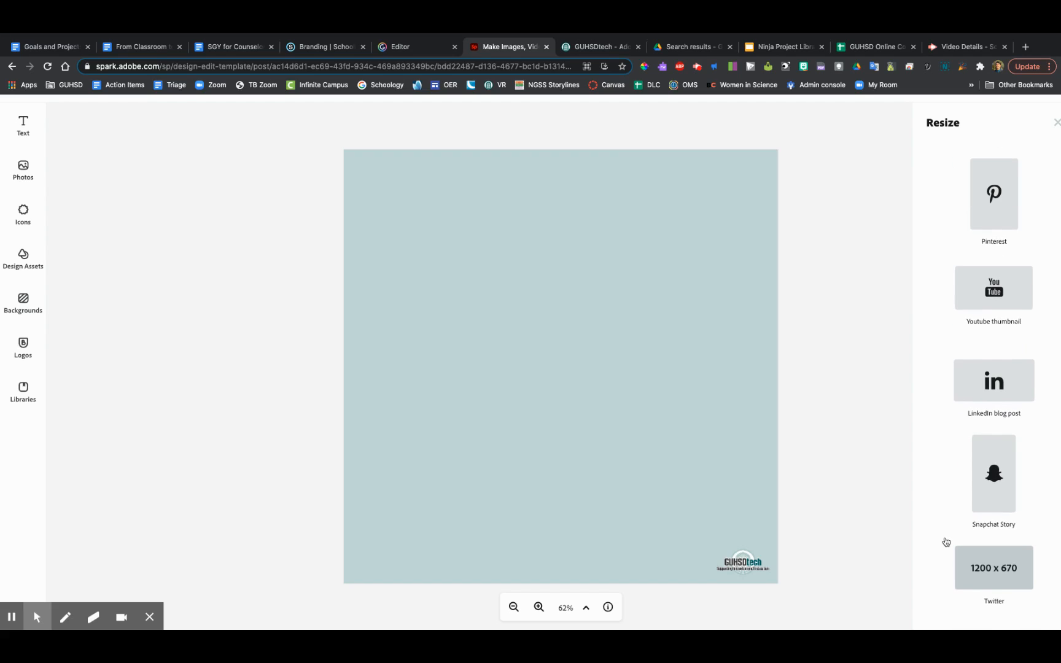
{"action": "scroll", "coordinate": [946, 541], "scroll_direction": "up", "scroll_amount": 20}
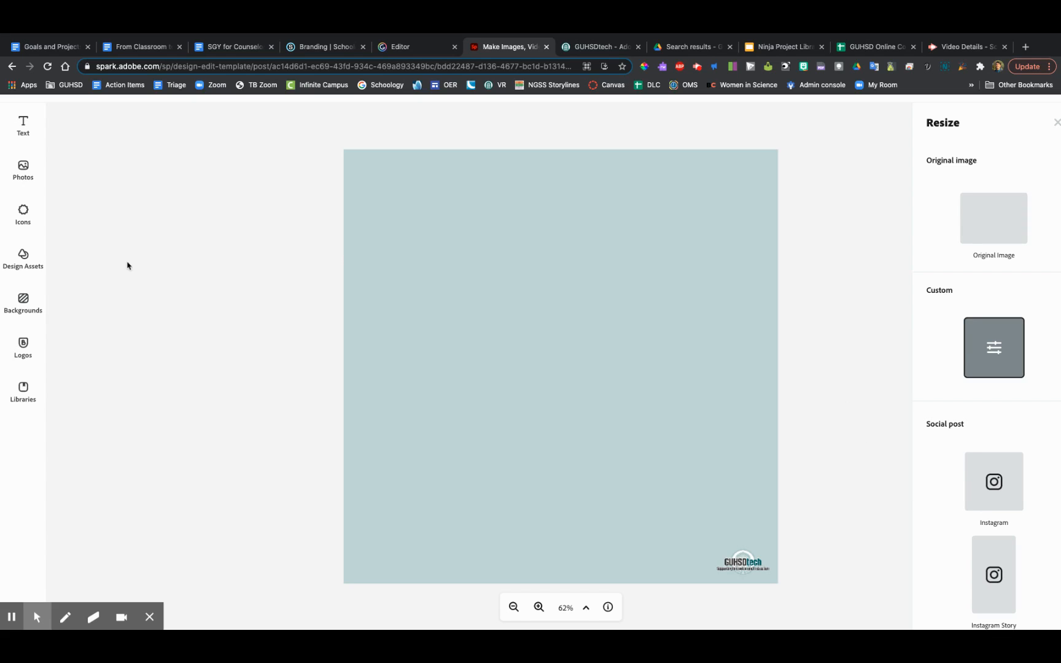
Add a text element reading "Text here" to the template
{"action": "left_click", "coordinate": [27, 125]}
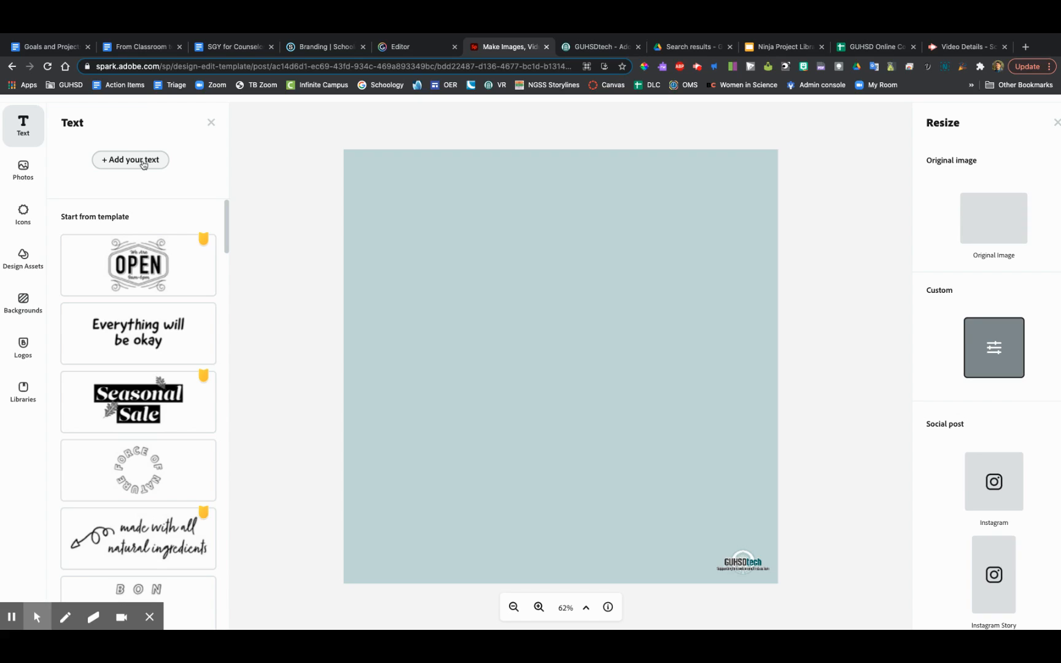
{"action": "left_click", "coordinate": [143, 164]}
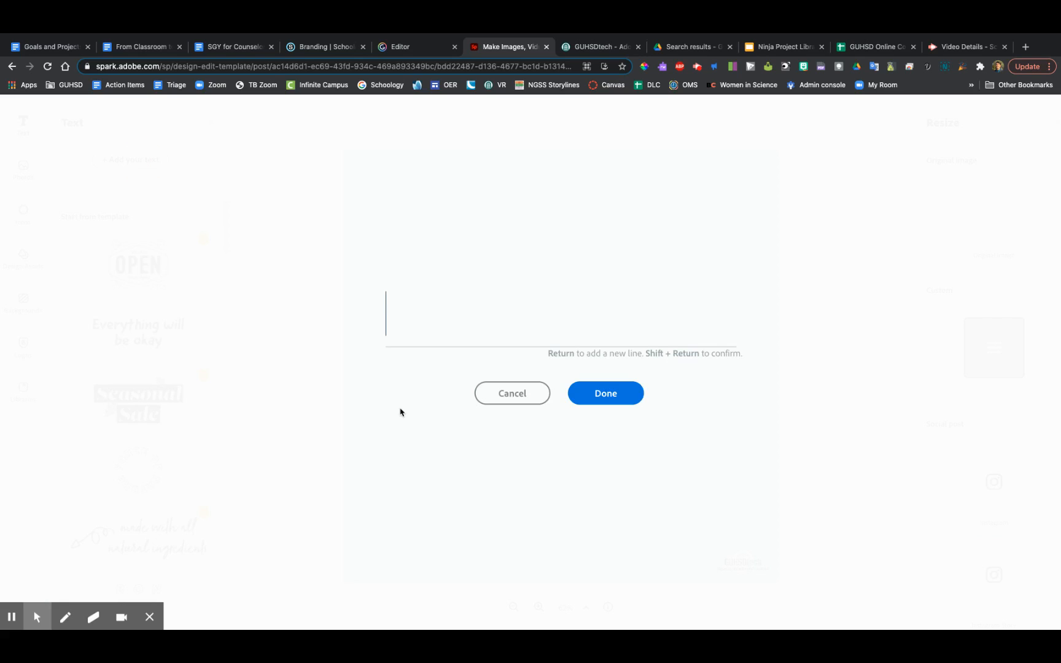
{"action": "type", "text": "Text here"}
{"action": "key", "text": "Return"}
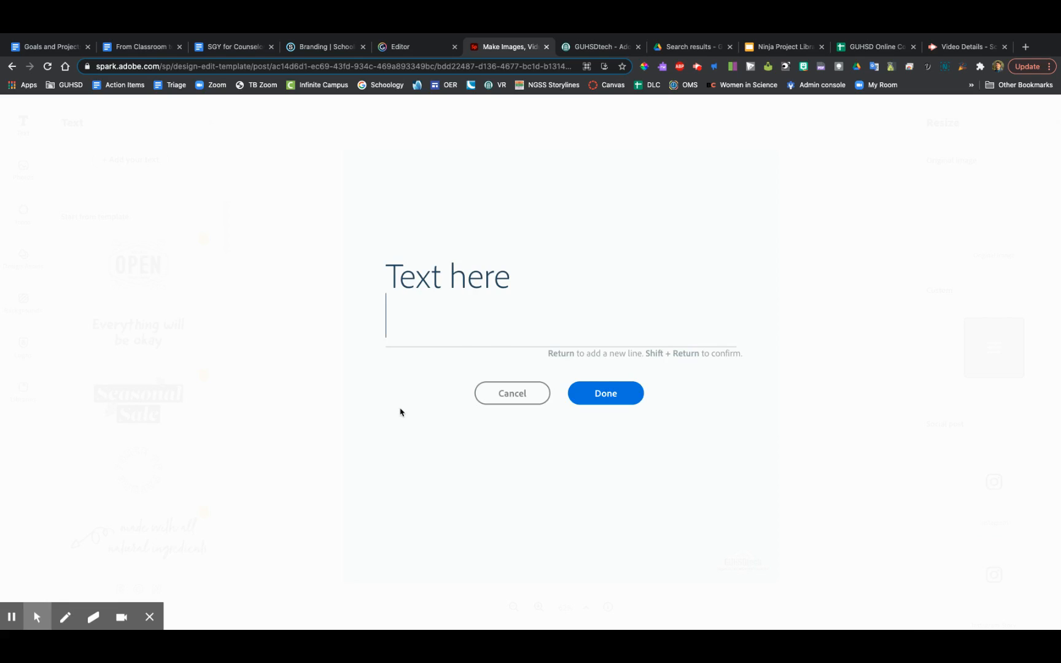
{"action": "left_click", "coordinate": [620, 395]}
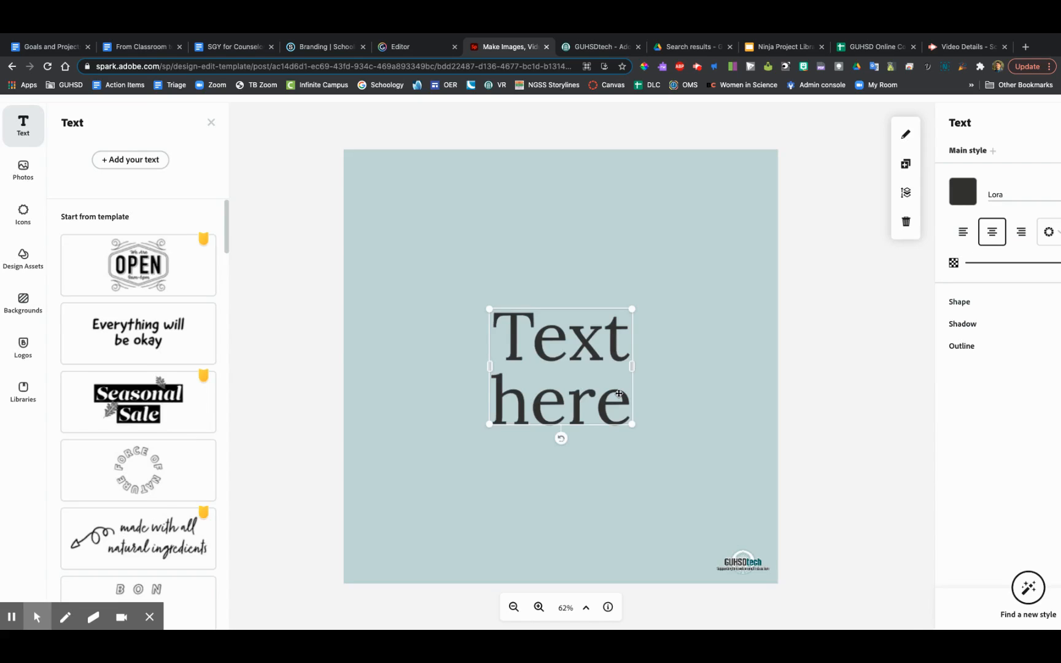
Widen the "Text here" text so it fits on one line and centre it near the canvas's upper edge
{"action": "left_click_drag", "start_coordinate": [580, 348], "coordinate": [535, 246]}
{"action": "left_click_drag", "start_coordinate": [574, 213], "coordinate": [753, 229]}
{"action": "left_click", "coordinate": [655, 181]}
{"action": "left_click_drag", "start_coordinate": [655, 180], "coordinate": [644, 212]}
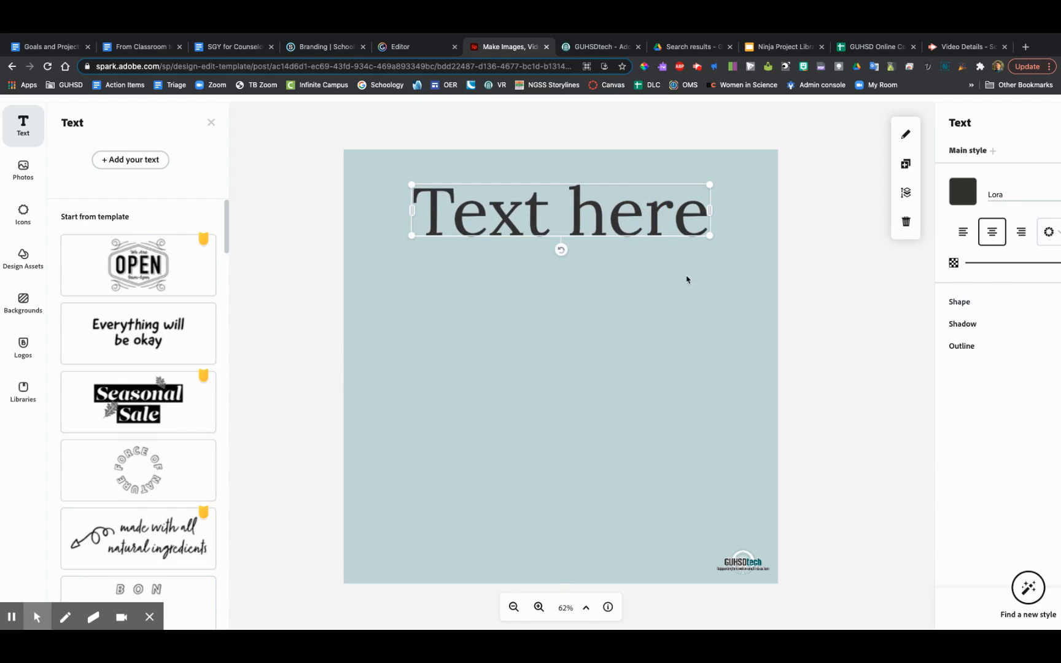
{"action": "left_click", "coordinate": [753, 332]}
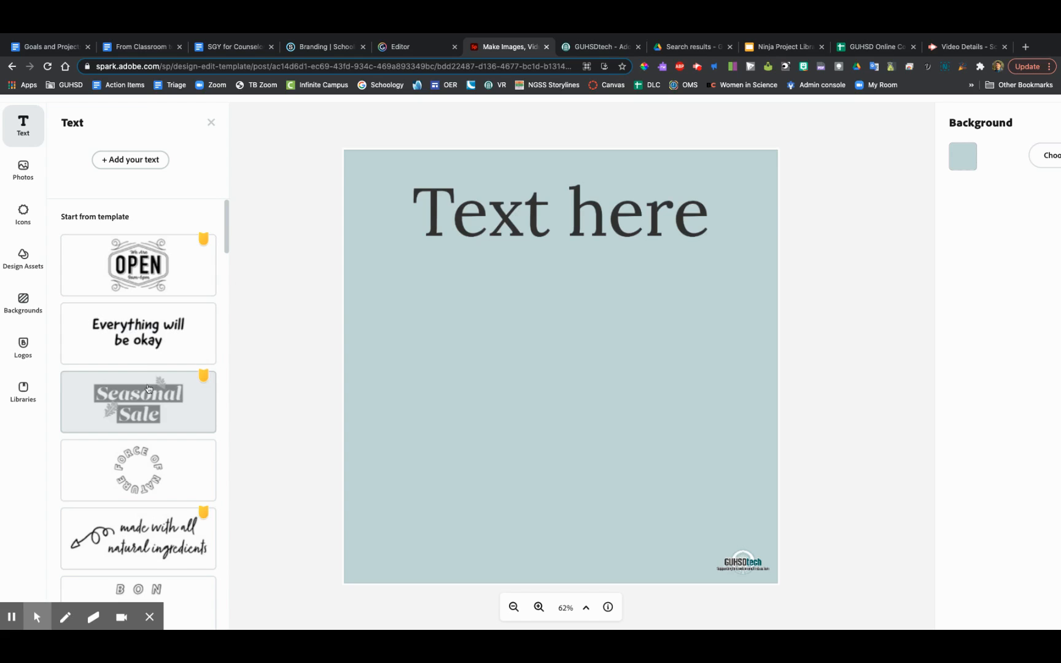
Add the "Seasonal Sale" text template with leaves, enlarge it and place it below the "Text here" heading
{"action": "left_click", "coordinate": [148, 389]}
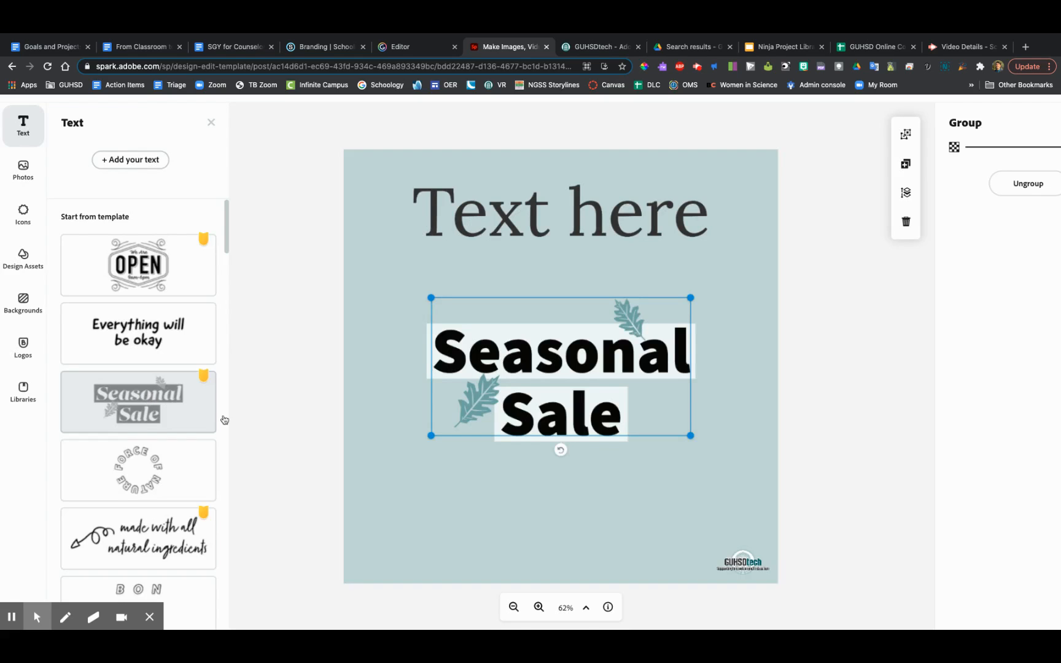
{"action": "left_click", "coordinate": [620, 357]}
{"action": "mouse_move", "coordinate": [620, 357]}
{"action": "left_mouse_down"}
{"action": "mouse_move", "coordinate": [619, 474]}
{"action": "mouse_move", "coordinate": [639, 353]}
{"action": "mouse_move", "coordinate": [629, 355]}
{"action": "left_mouse_up"}
{"action": "left_click_drag", "start_coordinate": [690, 427], "coordinate": [749, 474]}
Examine the editable parts of the "Seasonal Sale" group: its text content and its two leaf icons
{"action": "left_click", "coordinate": [580, 368]}
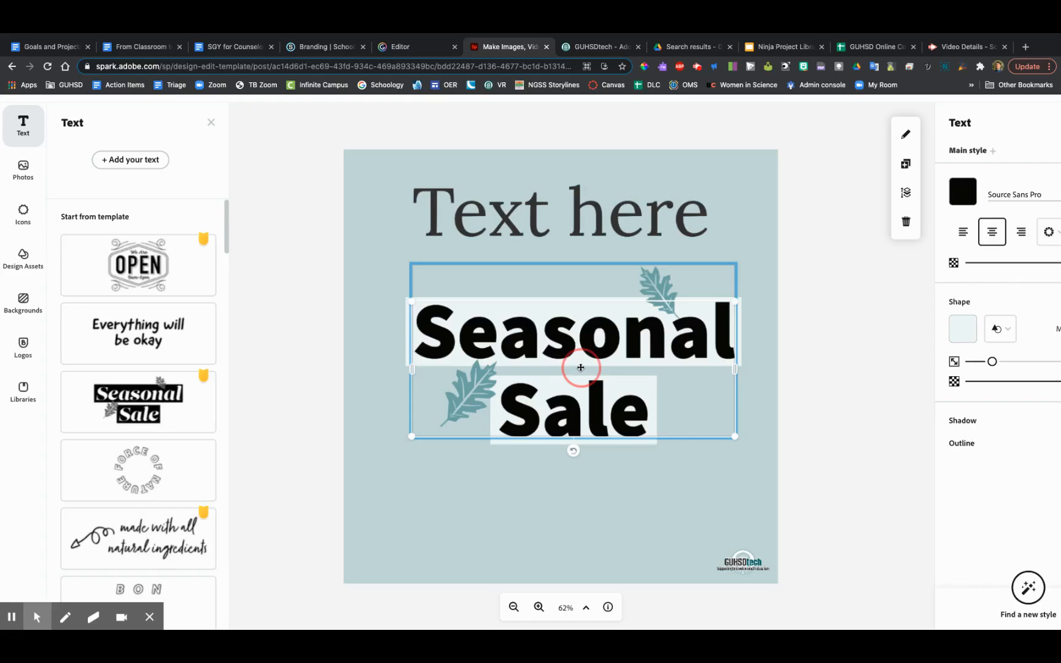
{"action": "left_click", "coordinate": [580, 367]}
{"action": "double_click", "coordinate": [580, 367]}
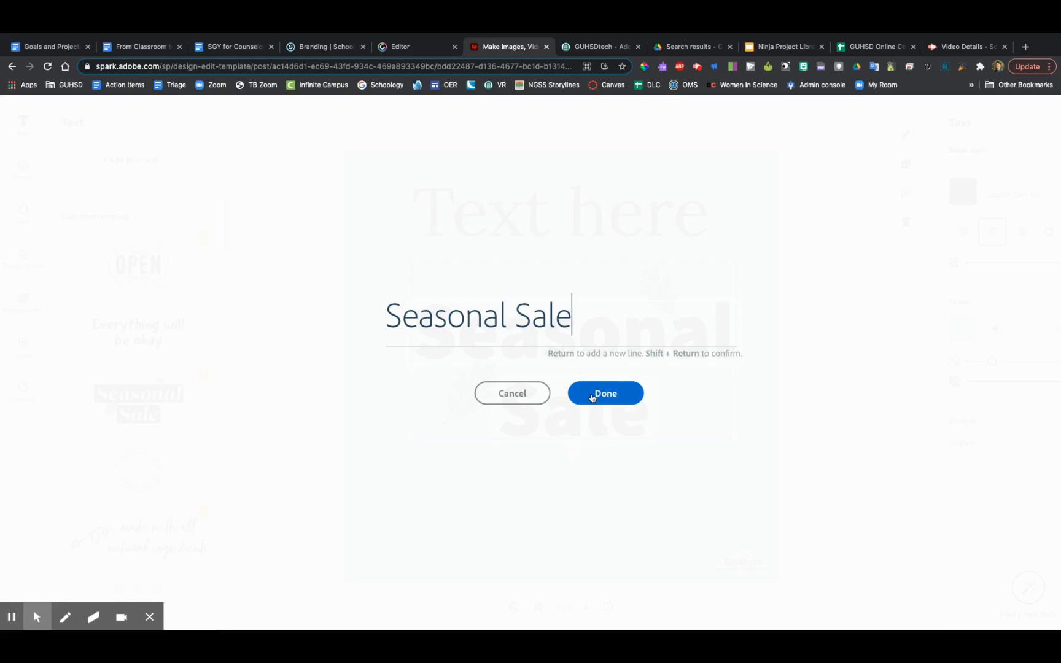
{"action": "left_click", "coordinate": [593, 397]}
{"action": "left_click", "coordinate": [656, 284]}
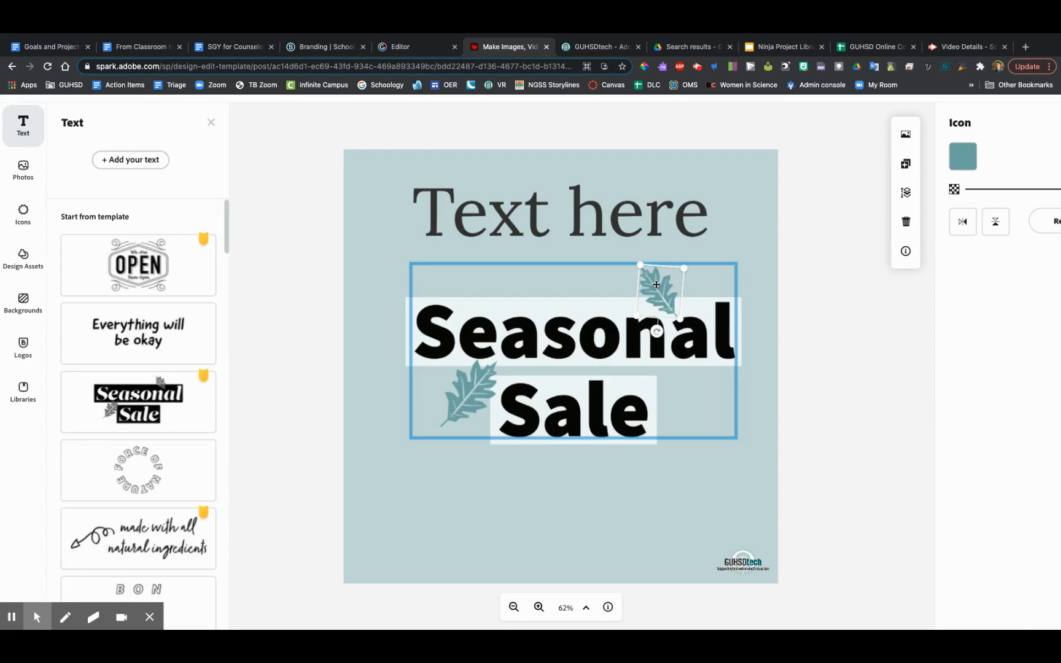
{"action": "left_click", "coordinate": [472, 395]}
{"action": "left_click", "coordinate": [647, 298]}
{"action": "left_click", "coordinate": [455, 414]}
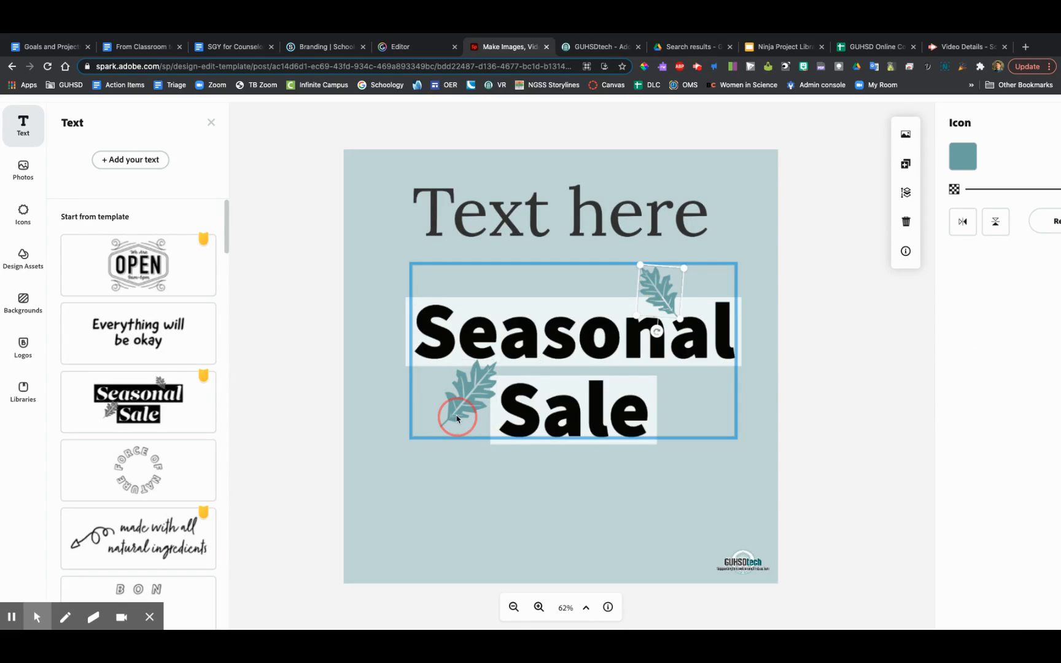
Delete the upper leaf icon from the "Seasonal Sale" group and undo the deletion
{"action": "left_click", "coordinate": [661, 293]}
{"action": "key", "text": "Delete"}
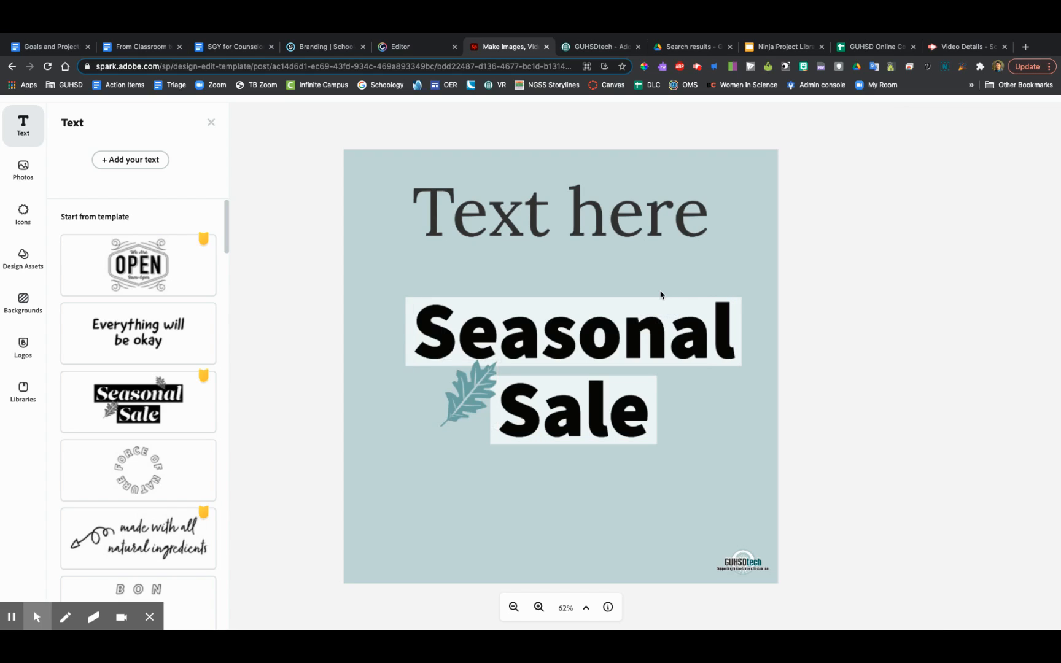
{"action": "key", "text": "ctrl+z"}
{"action": "left_click", "coordinate": [660, 294]}
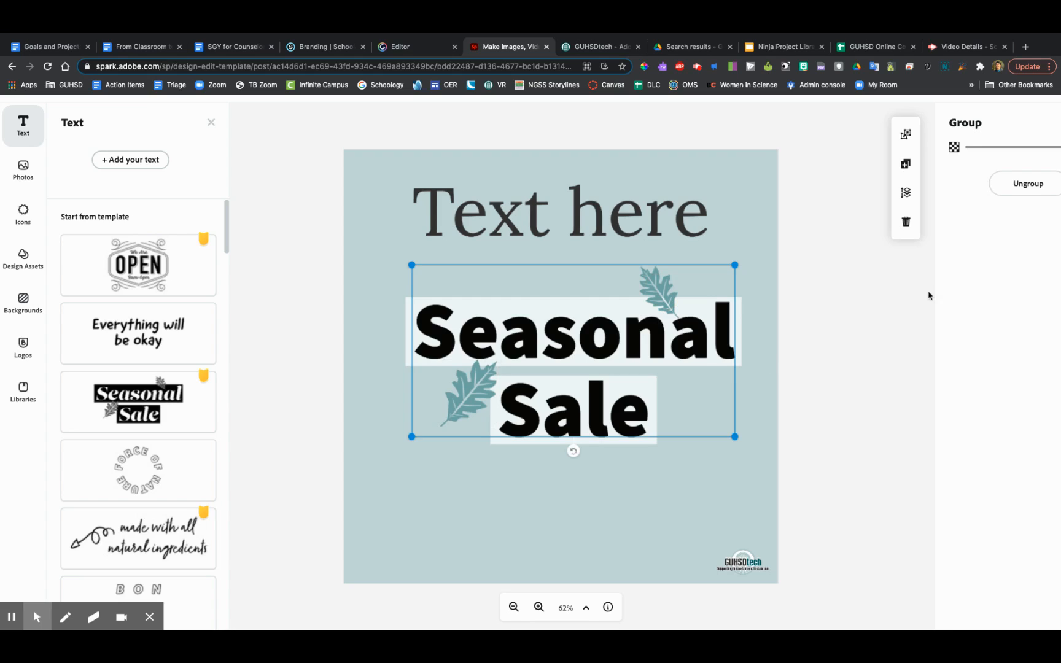
Ungroup the "Seasonal Sale" text and leaves, and group them again
{"action": "scroll", "coordinate": [969, 262], "scroll_direction": "right", "scroll_amount": 2}
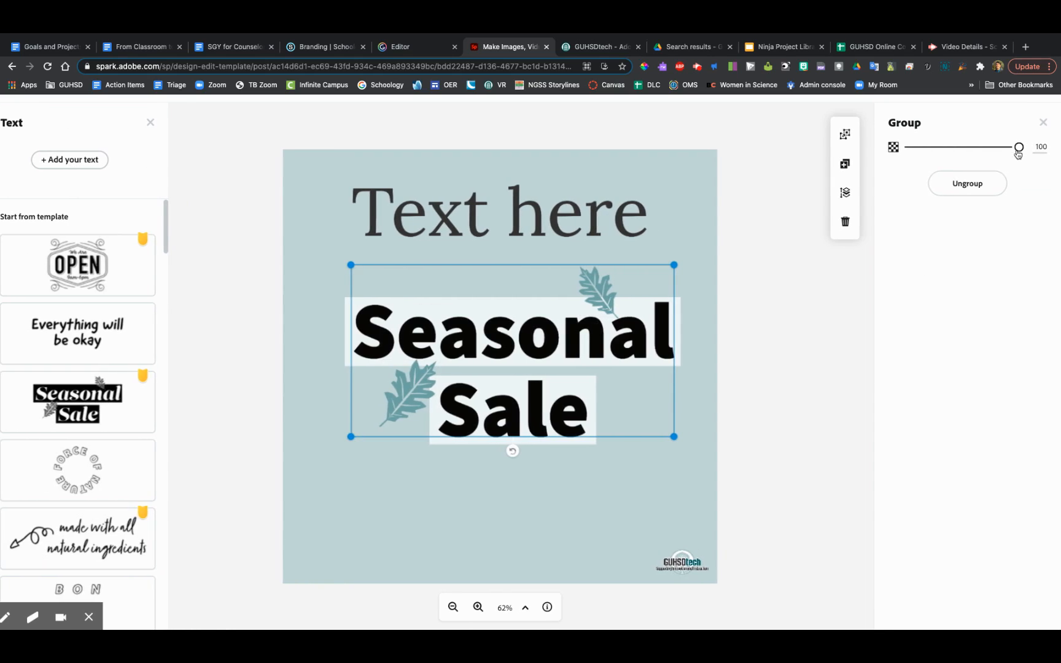
{"action": "left_click", "coordinate": [715, 417]}
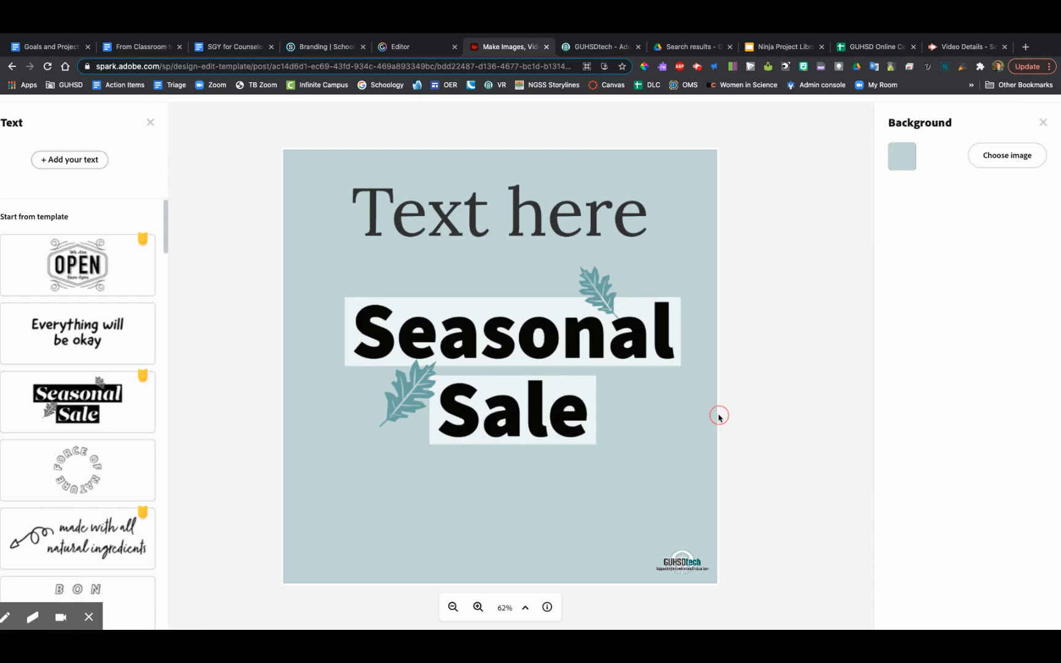
{"action": "left_click", "coordinate": [597, 349]}
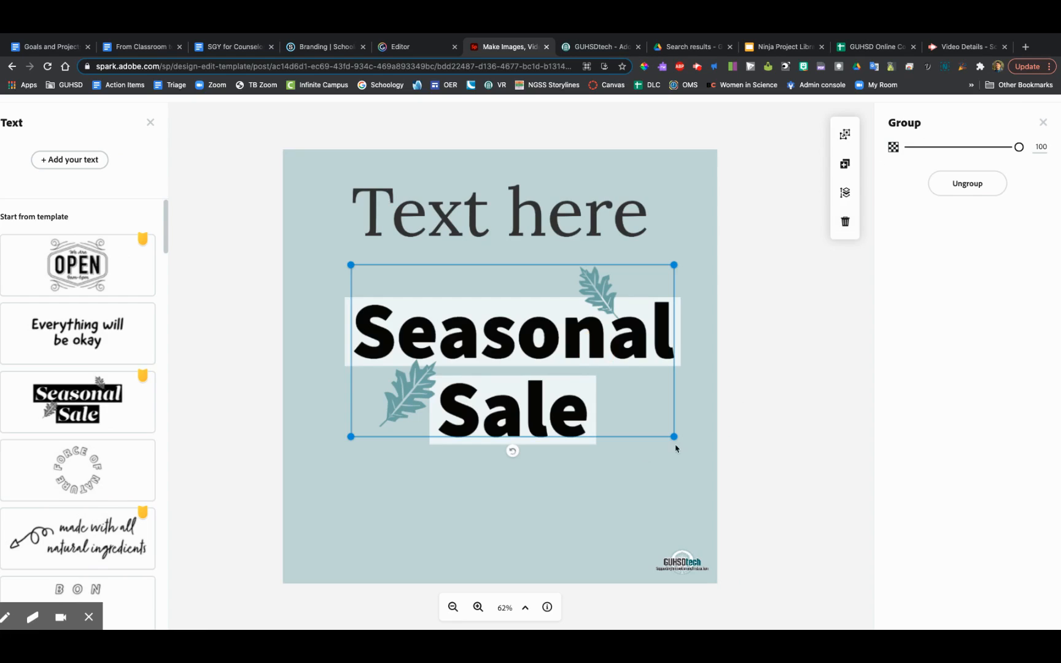
{"action": "left_click", "coordinate": [967, 188]}
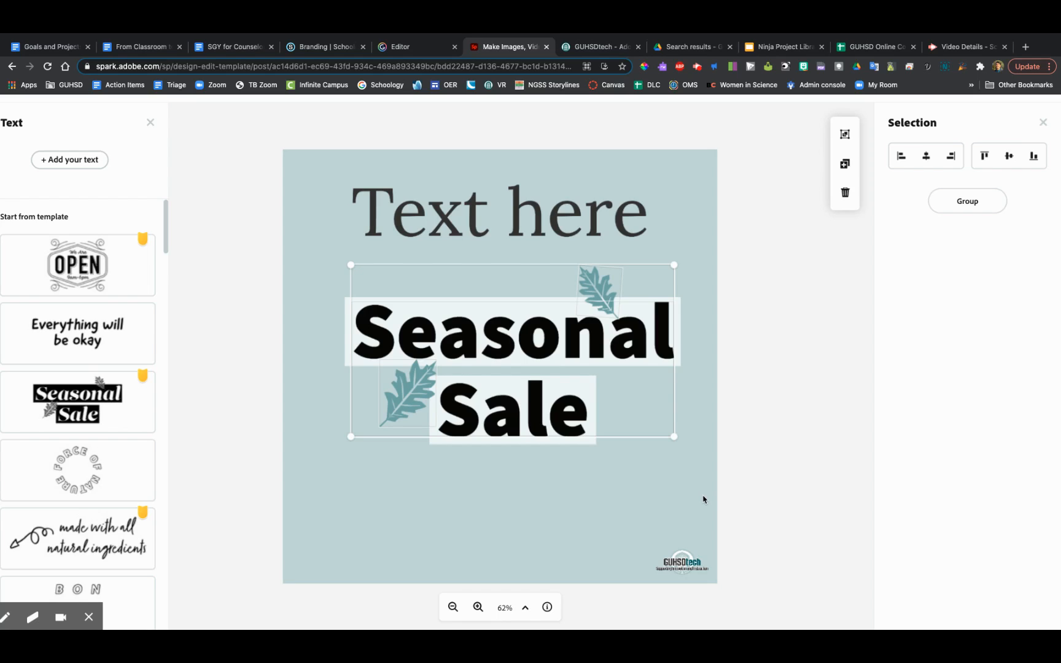
{"action": "left_click", "coordinate": [975, 207]}
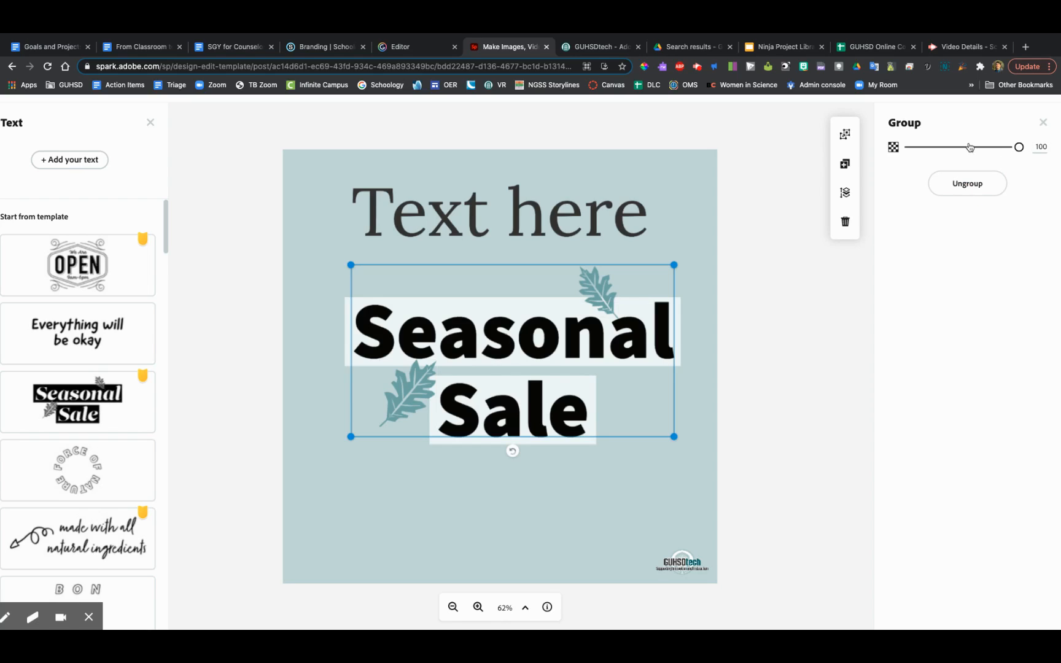
Try out the opacity control of the "Seasonal Sale" group, leaving it at 100
{"action": "left_click", "coordinate": [1019, 147]}
{"action": "left_click", "coordinate": [1017, 150]}
{"action": "mouse_move", "coordinate": [1017, 151]}
{"action": "left_mouse_down"}
{"action": "mouse_move", "coordinate": [939, 155]}
{"action": "mouse_move", "coordinate": [1021, 155]}
{"action": "left_mouse_up"}
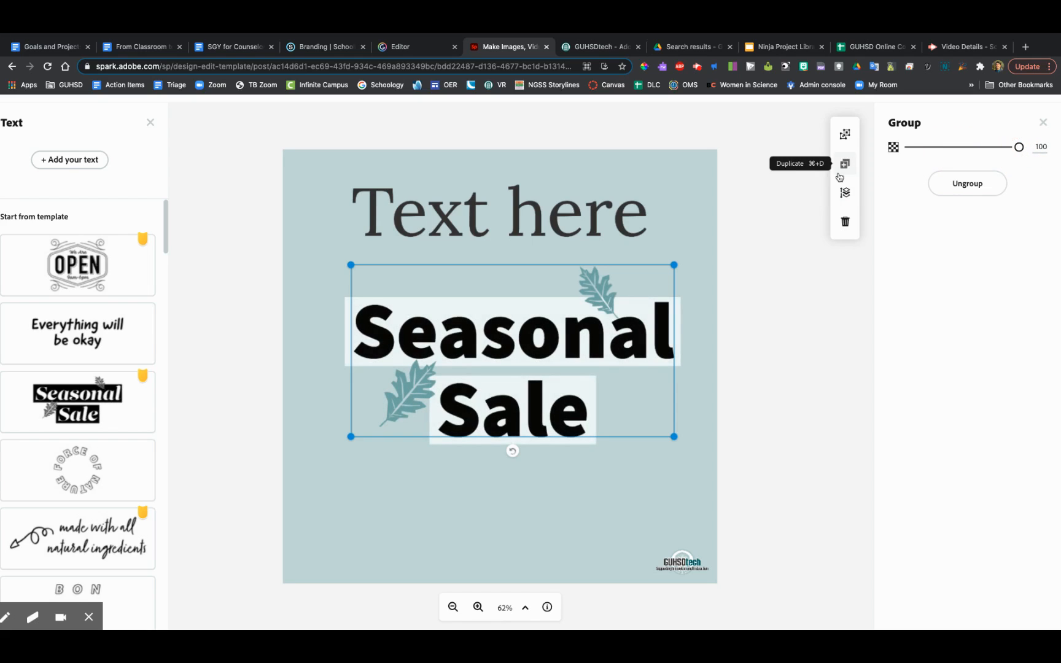
Move the "Seasonal Sale" group over the "Text here" heading, send it backward one layer and bring it back to the front
{"action": "left_click_drag", "start_coordinate": [547, 313], "coordinate": [562, 216]}
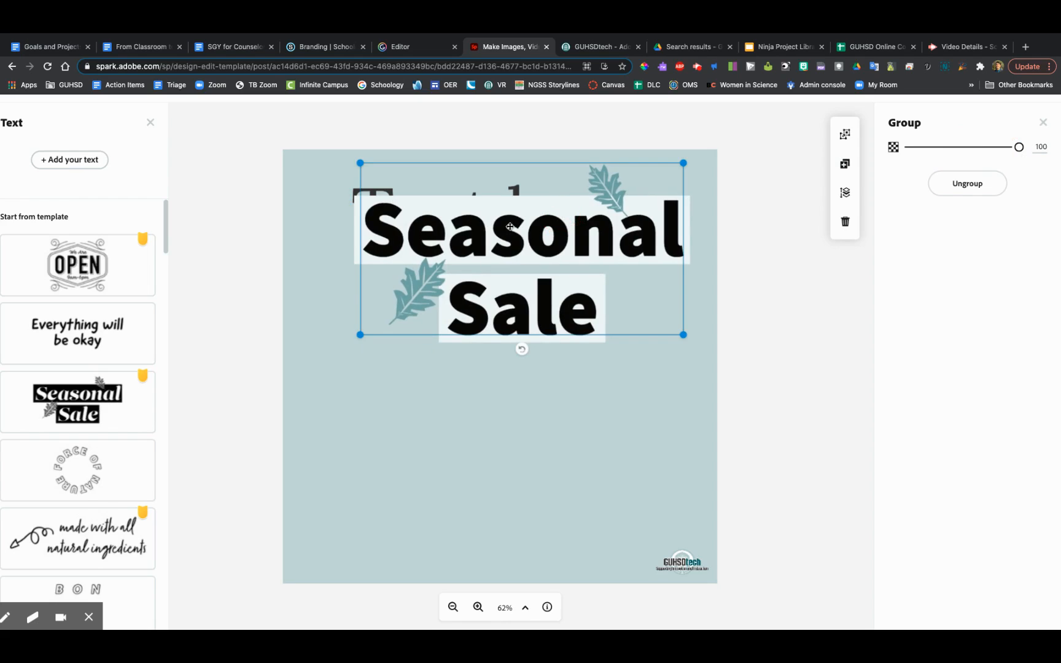
{"action": "left_click", "coordinate": [846, 194]}
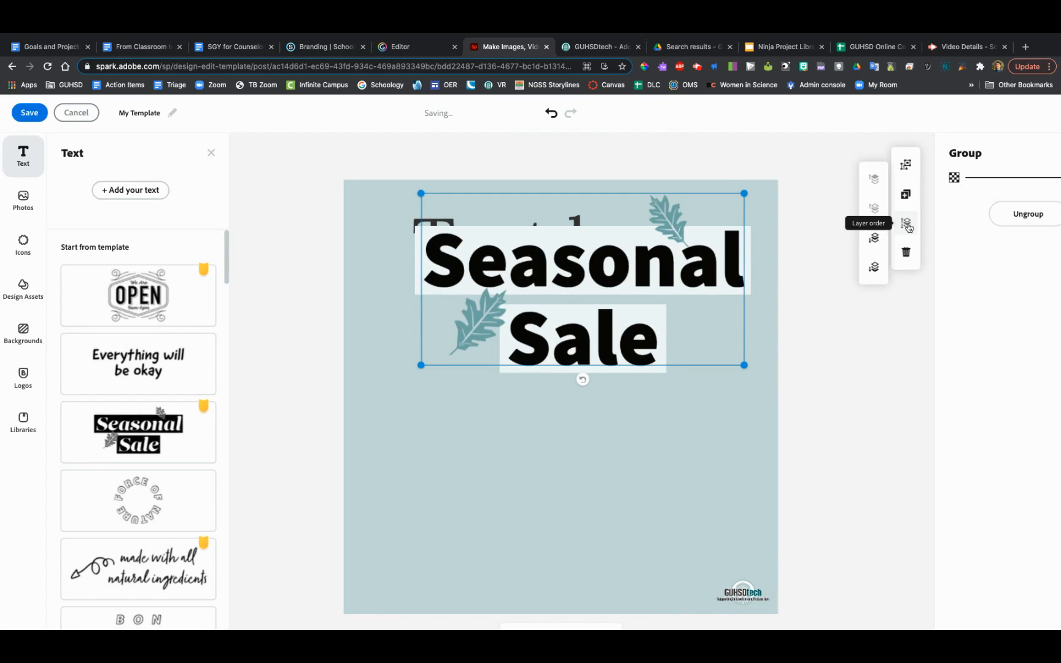
{"action": "left_click", "coordinate": [875, 239]}
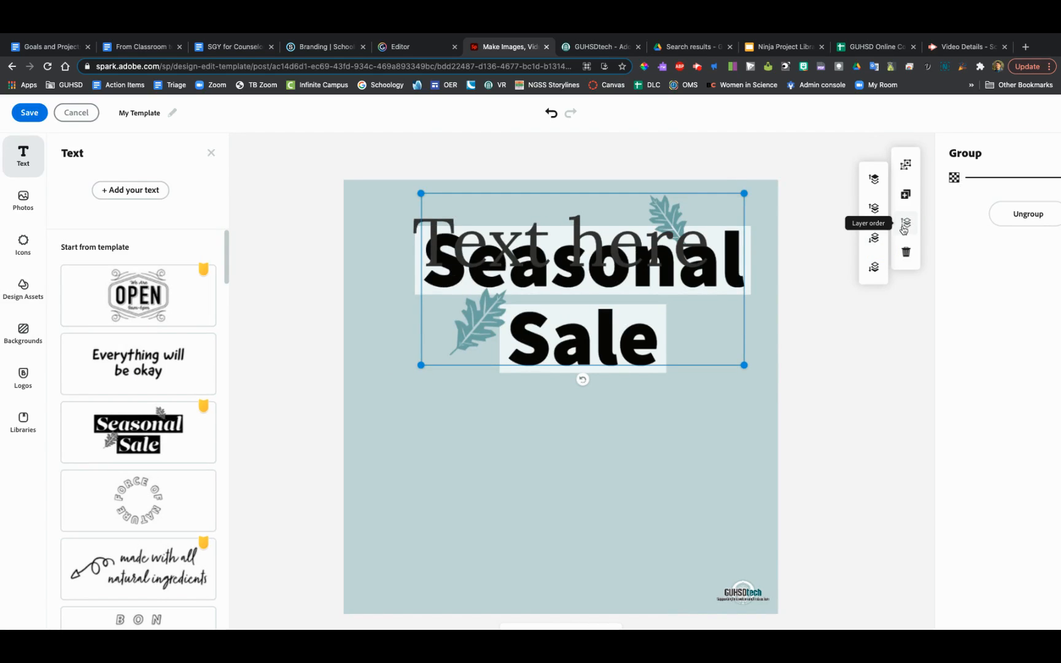
{"action": "left_click", "coordinate": [878, 181]}
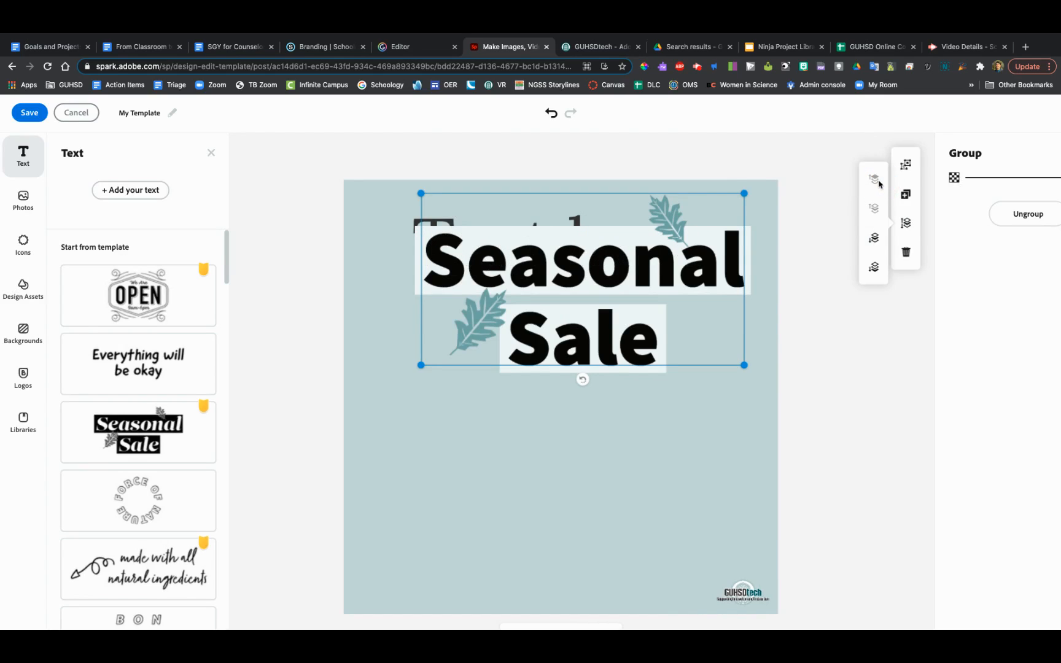
Move the "Seasonal Sale" group below the "Text here" heading, centred horizontally on the canvas
{"action": "left_click", "coordinate": [805, 350]}
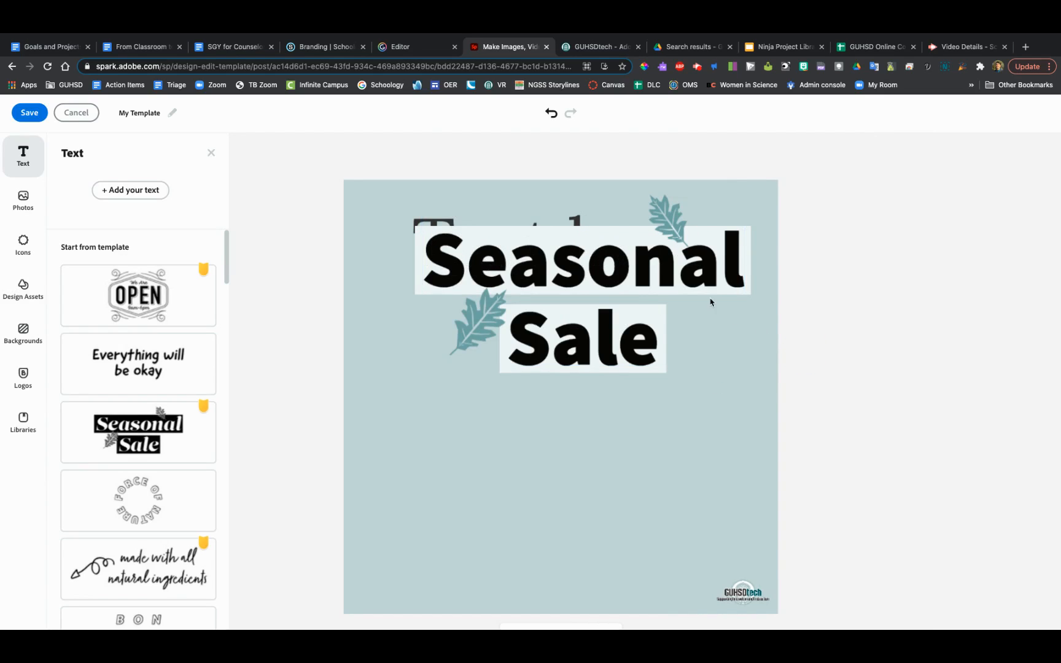
{"action": "left_click", "coordinate": [667, 282]}
{"action": "left_click_drag", "start_coordinate": [667, 281], "coordinate": [643, 419]}
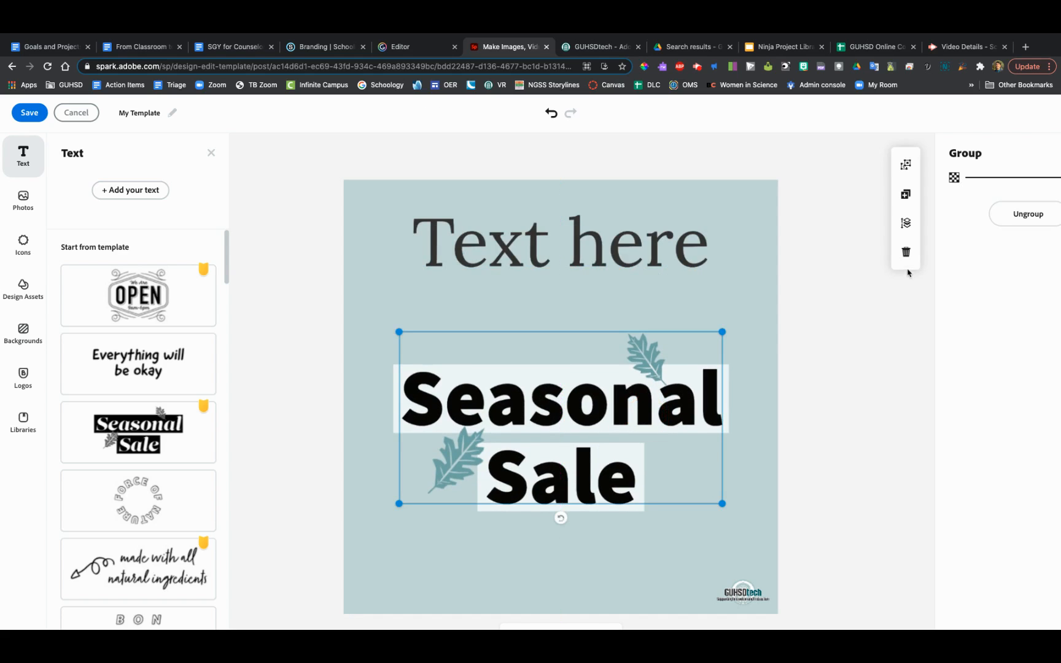
Duplicate the "Seasonal Sale" group, move the copy over the "Text here" heading and delete the copy
{"action": "left_click", "coordinate": [906, 194]}
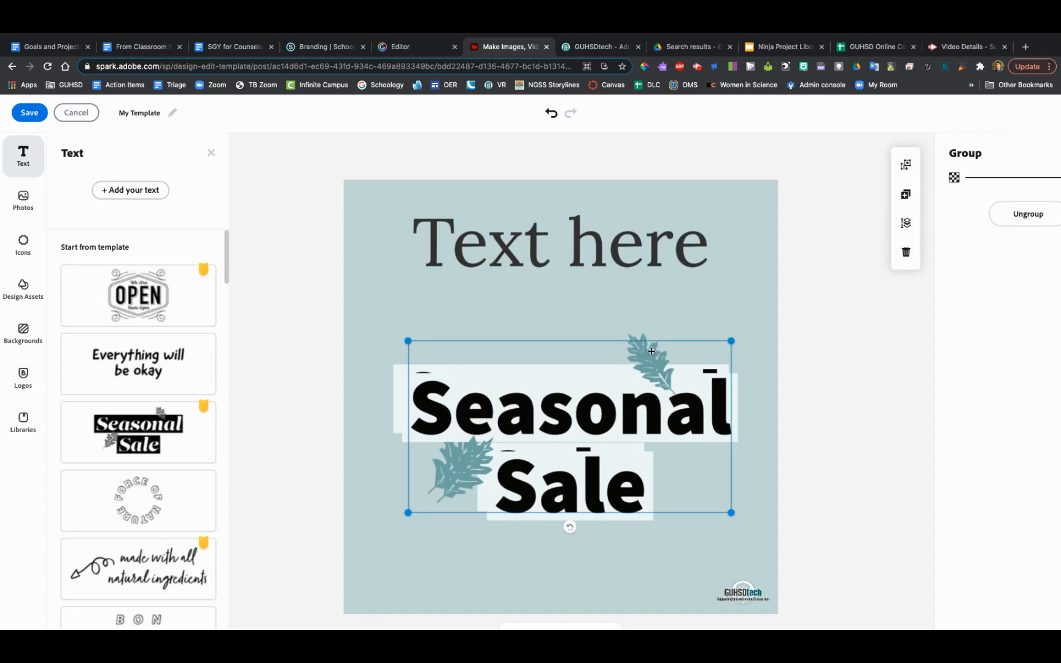
{"action": "left_click_drag", "start_coordinate": [597, 379], "coordinate": [620, 235]}
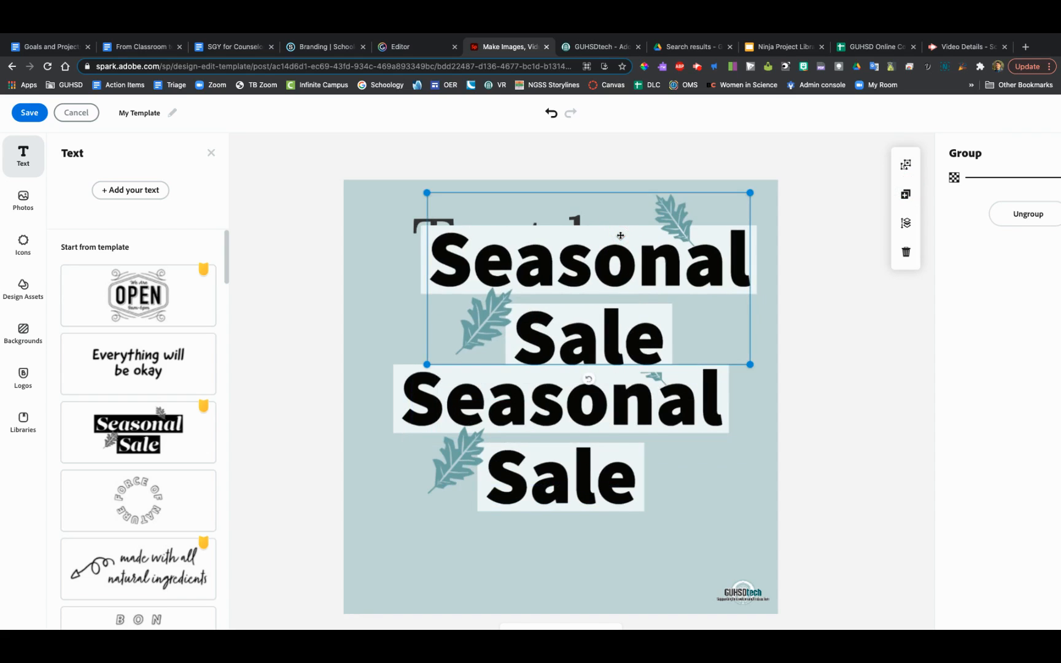
{"action": "left_click", "coordinate": [907, 252]}
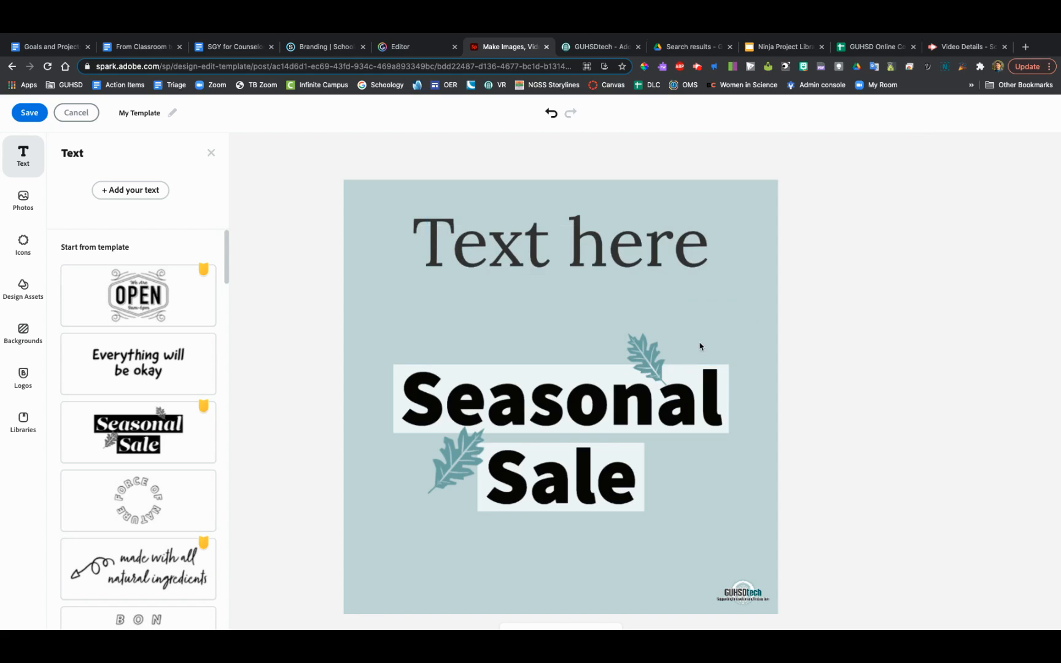
Move the "Seasonal Sale" group straight down to the lower part of the canvas
{"action": "left_click_drag", "start_coordinate": [409, 315], "coordinate": [689, 507]}
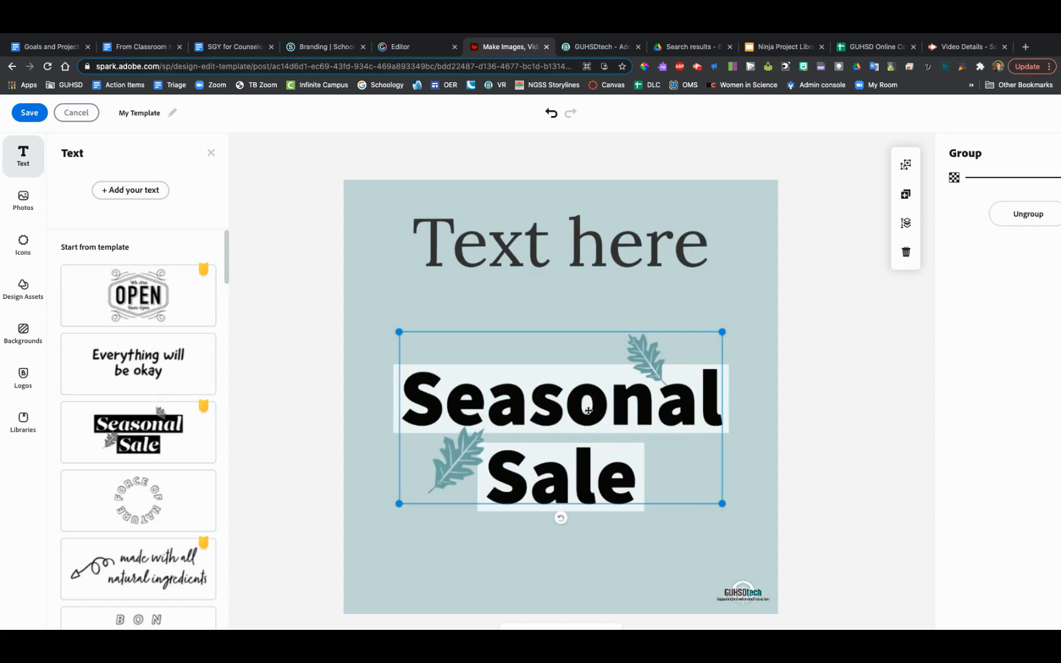
{"action": "left_click_drag", "start_coordinate": [588, 411], "coordinate": [588, 491]}
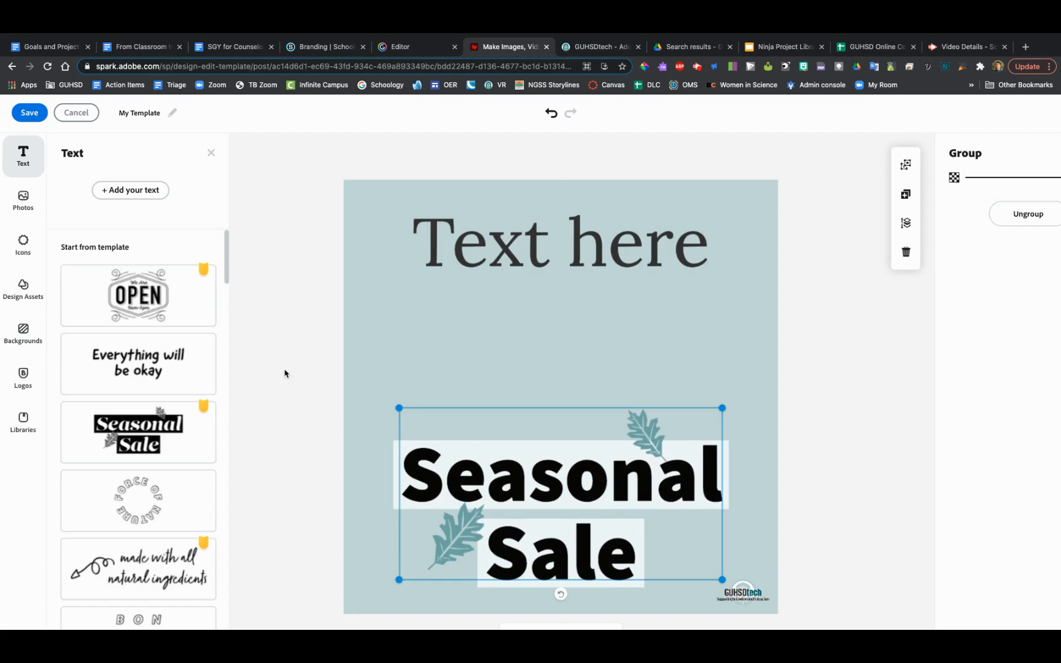
Search the free photos for "computer" and add the photo of a phone on a notebook beside a laptop
{"action": "left_click", "coordinate": [23, 198]}
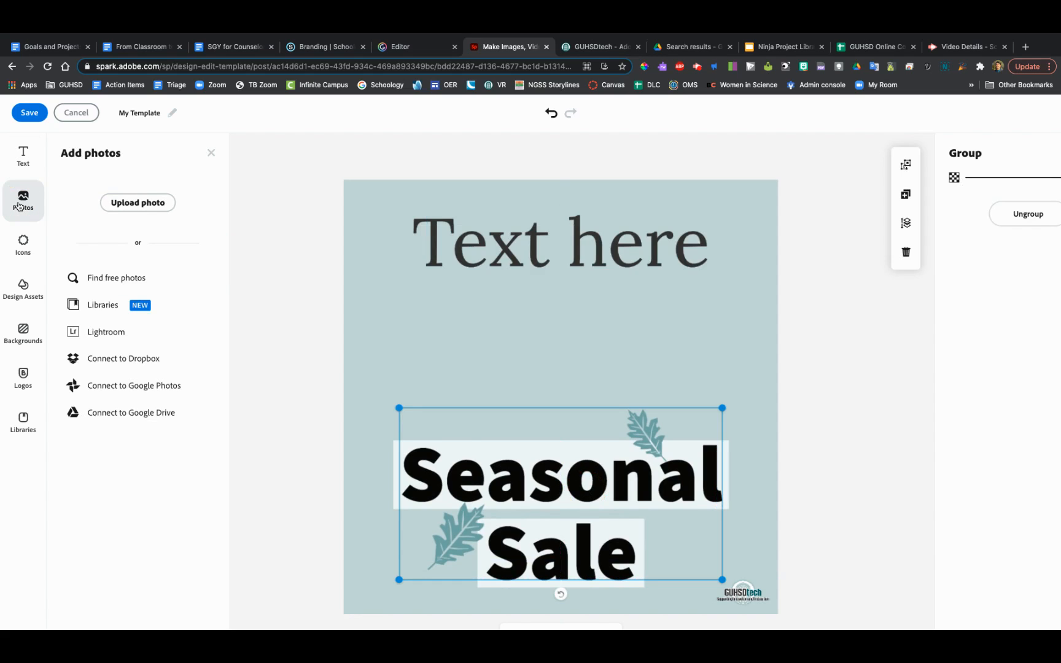
{"action": "left_click", "coordinate": [138, 281]}
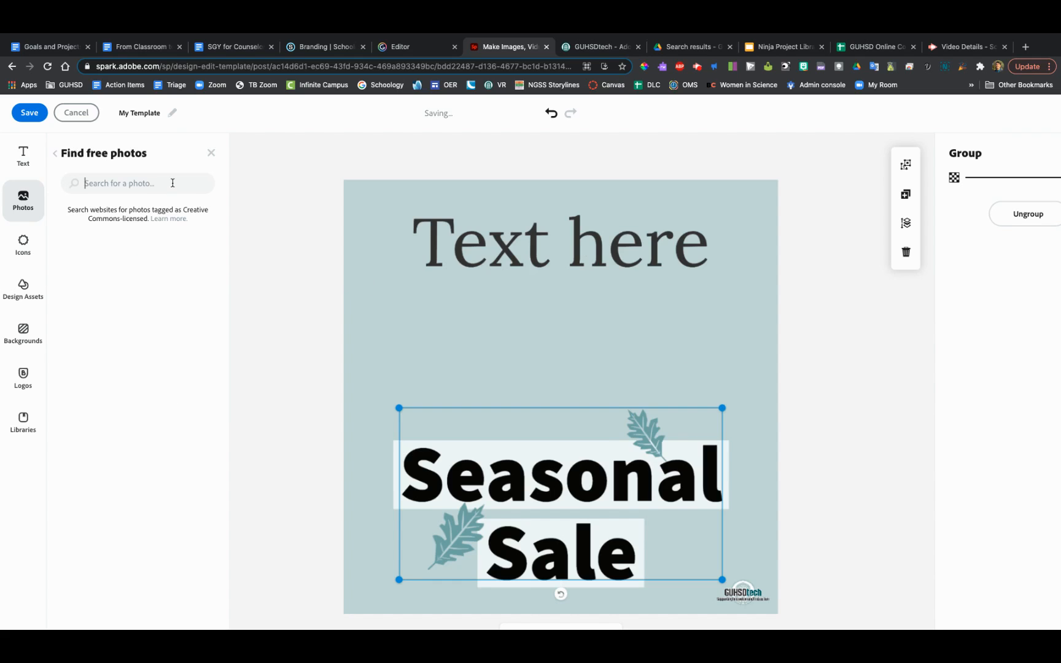
{"action": "type", "text": "computer"}
{"action": "key", "text": "Return"}
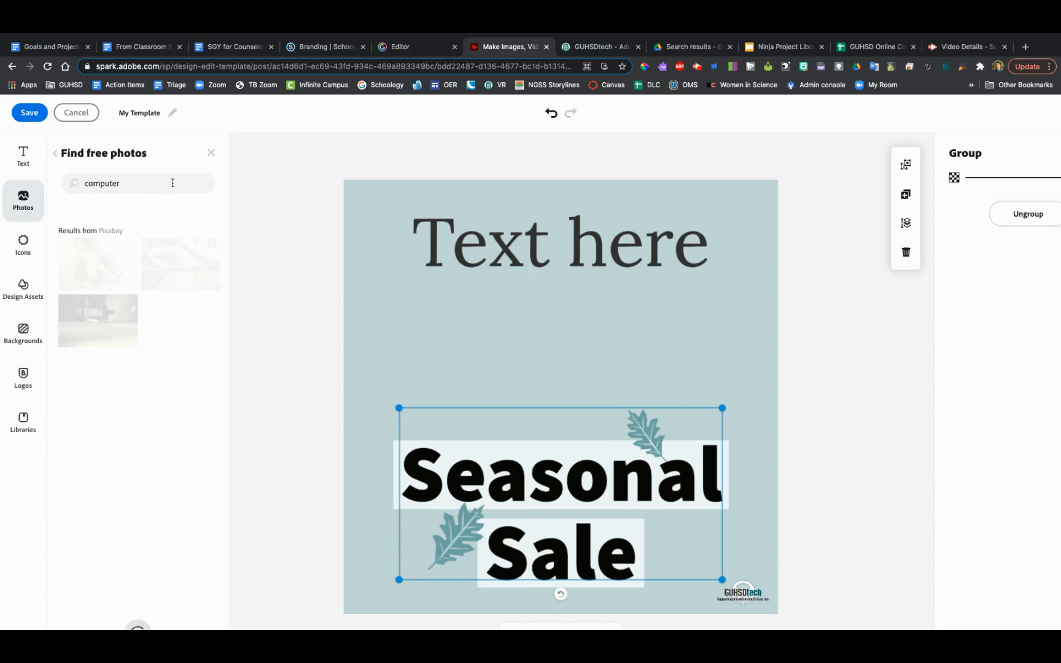
{"action": "left_click", "coordinate": [185, 263]}
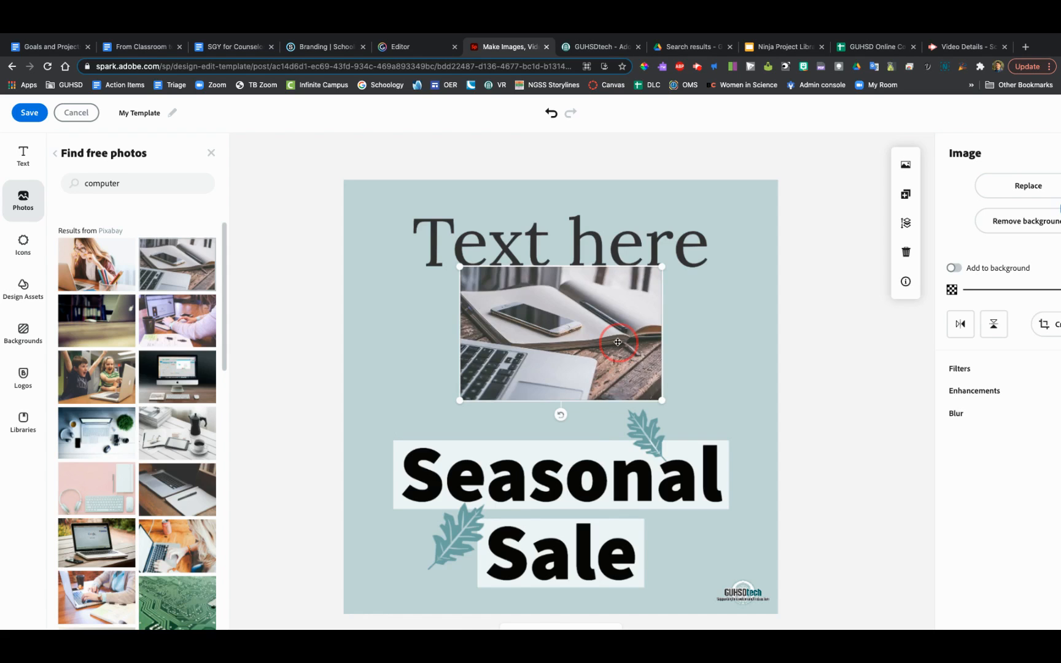
Enlarge the photo to the full canvas width, place it across the middle and send it to the back layer
{"action": "left_click_drag", "start_coordinate": [615, 348], "coordinate": [502, 283]}
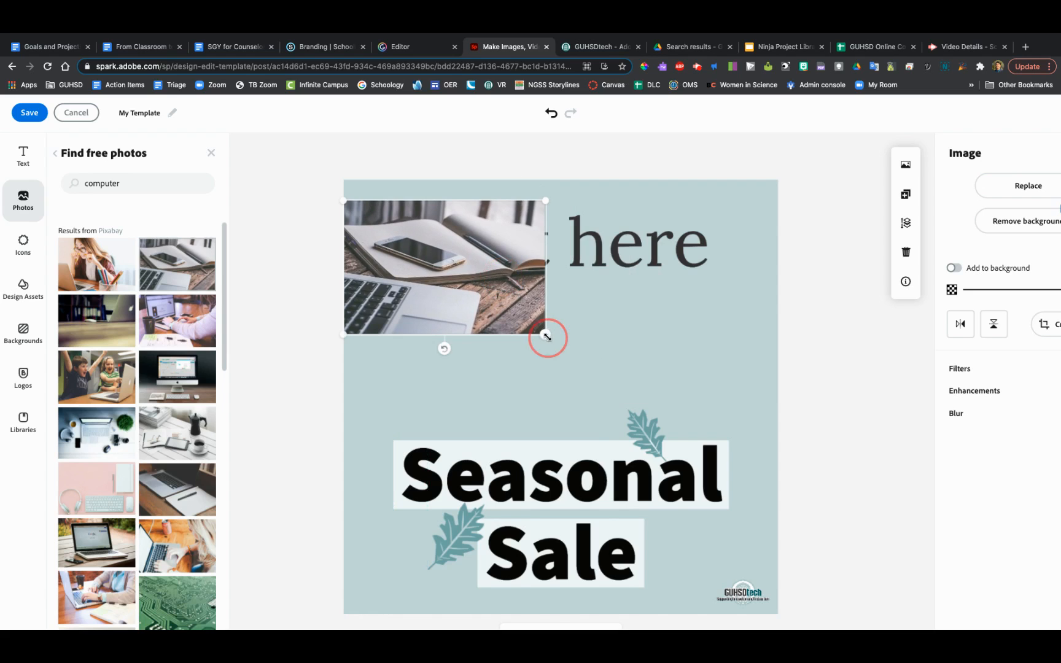
{"action": "left_click_drag", "start_coordinate": [545, 335], "coordinate": [732, 561]}
{"action": "left_click_drag", "start_coordinate": [688, 398], "coordinate": [687, 447]}
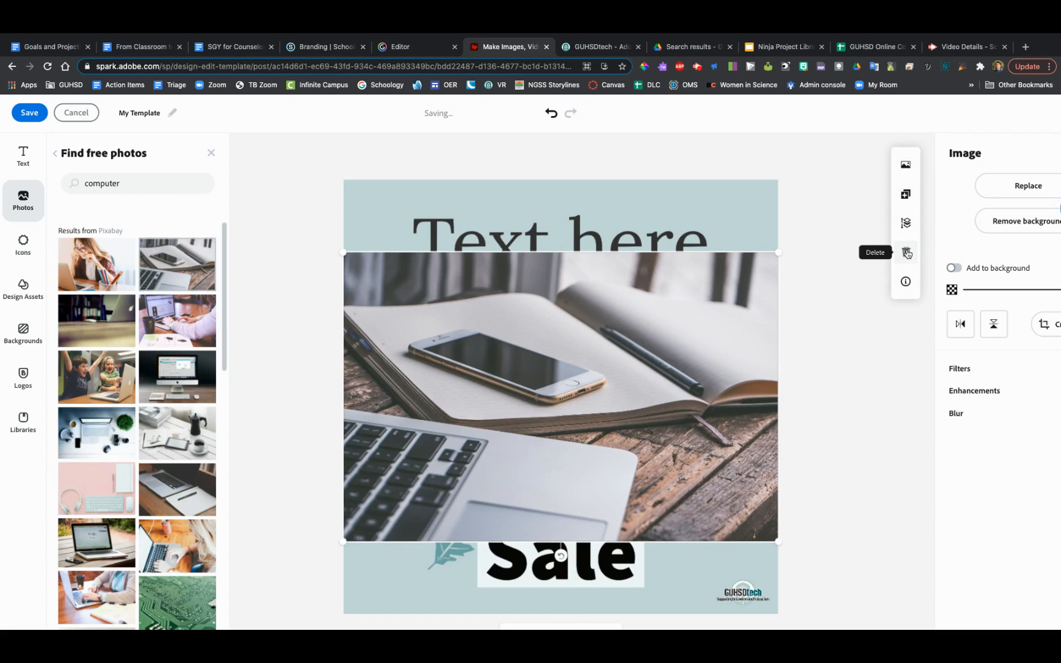
{"action": "left_click", "coordinate": [906, 224]}
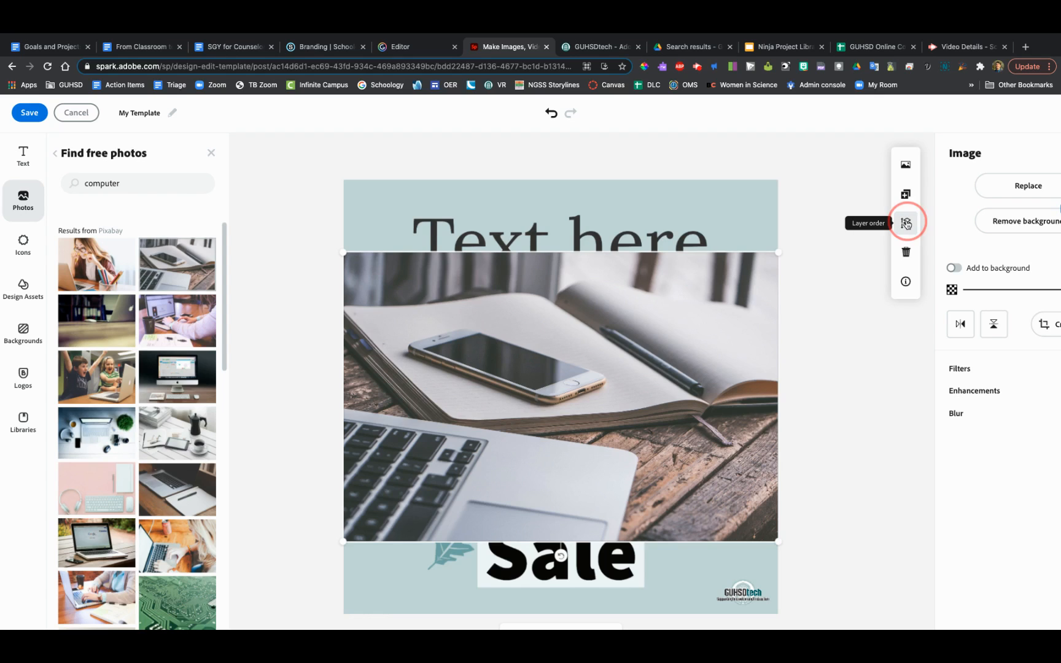
{"action": "left_click", "coordinate": [874, 266]}
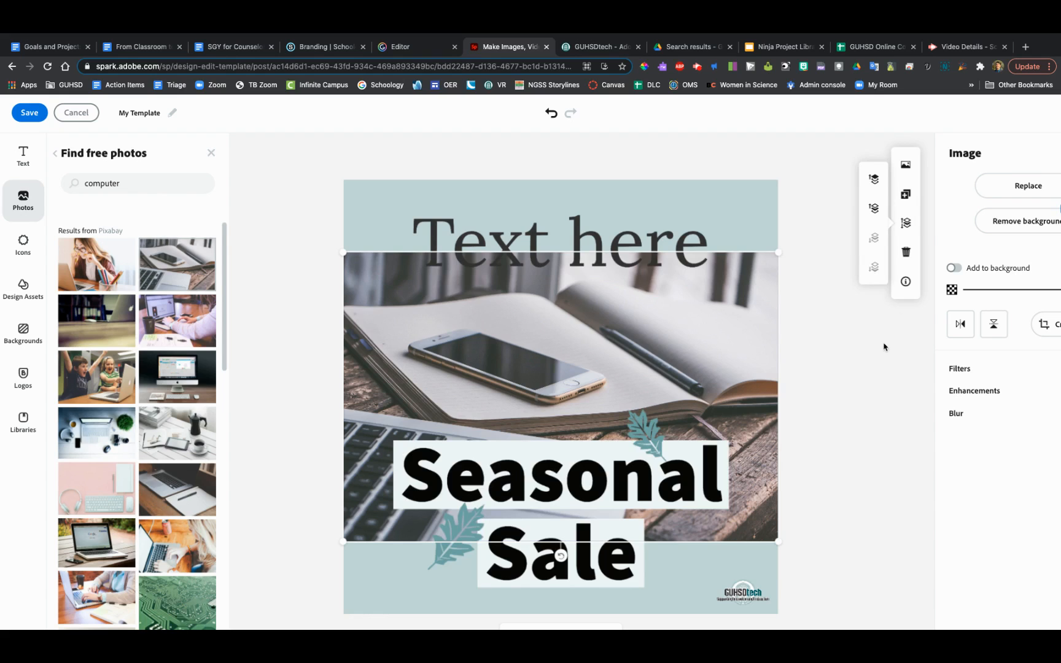
Set the photo's opacity to 60 and turn on its filters
{"action": "scroll", "coordinate": [992, 433], "scroll_direction": "right", "scroll_amount": 2}
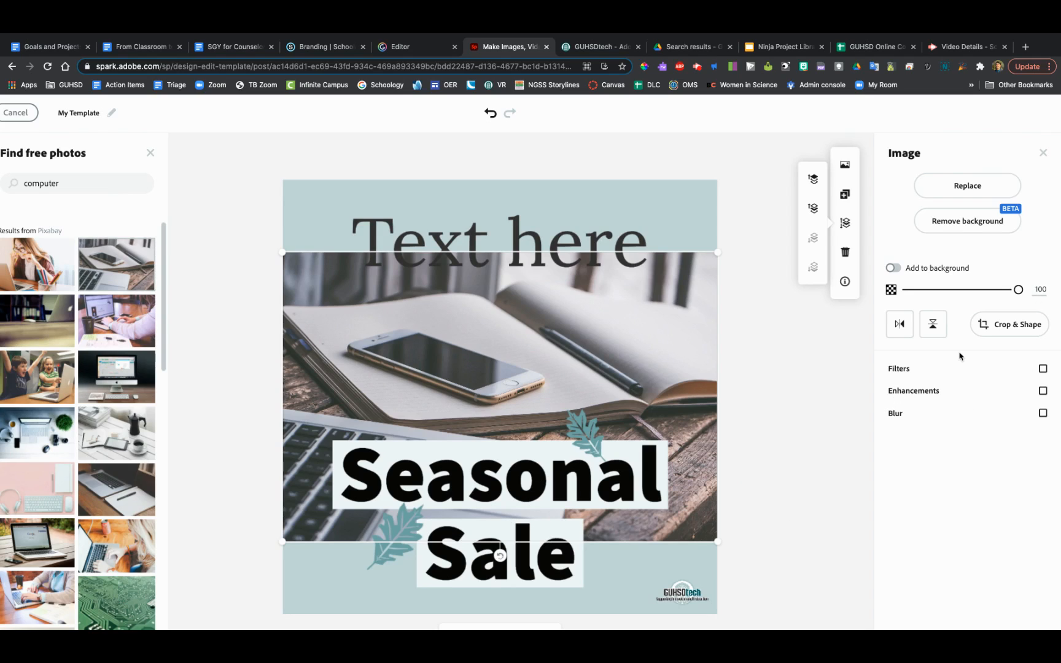
{"action": "left_click_drag", "start_coordinate": [1018, 289], "coordinate": [975, 289]}
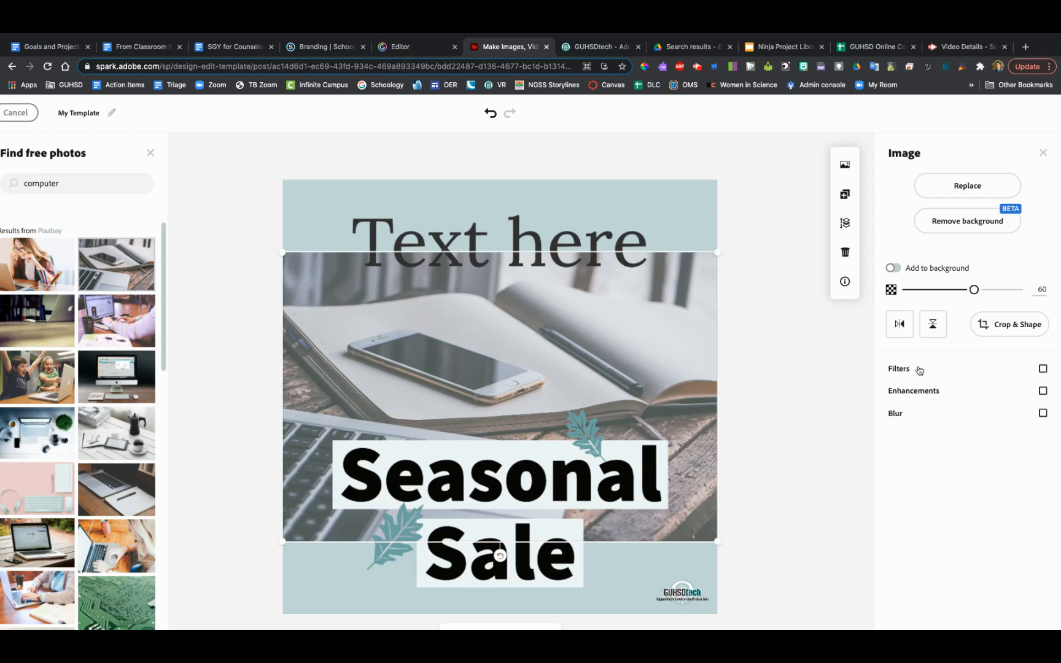
{"action": "left_click", "coordinate": [1042, 369]}
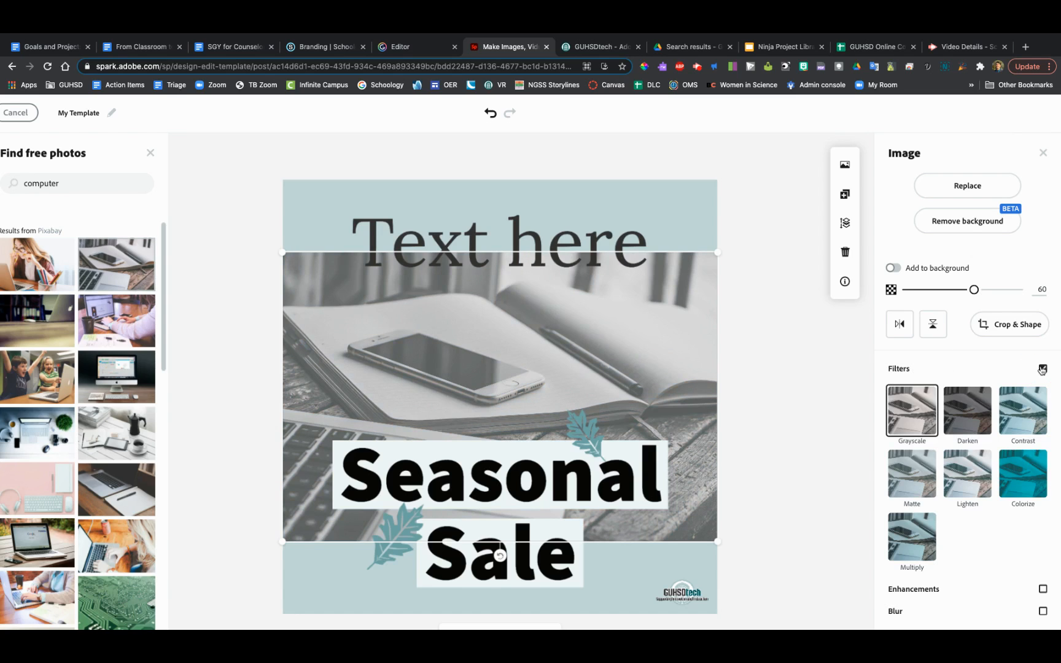
Try the Darken, Contrast, Colorize, Lighten, Matte and Multiply filters on the photo, cycling through the Colorize variations
{"action": "left_click", "coordinate": [968, 412]}
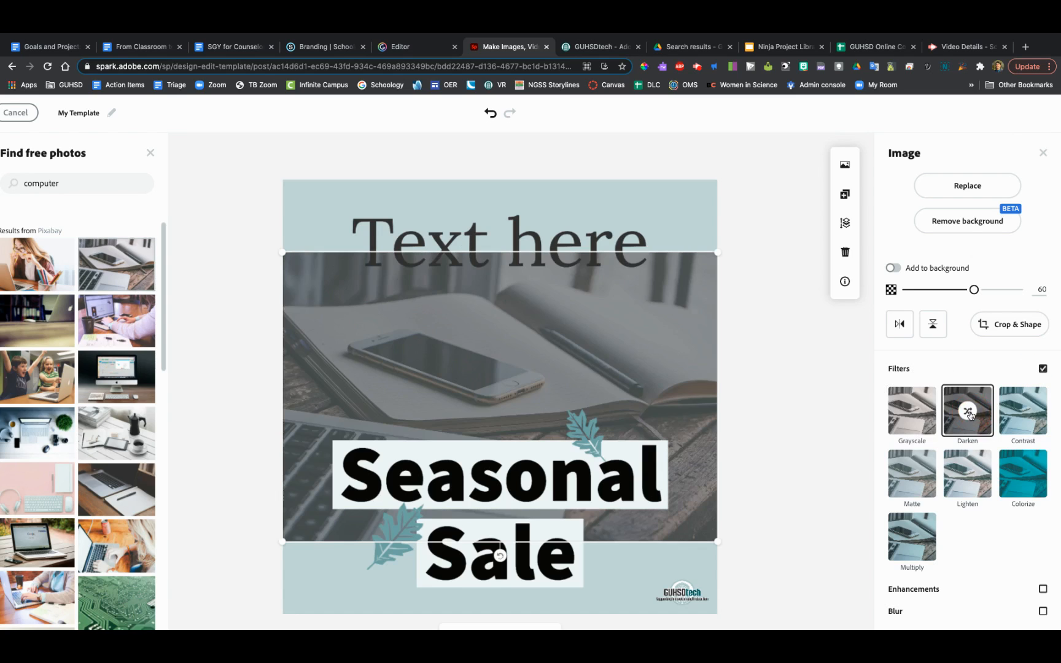
{"action": "left_click", "coordinate": [1013, 424]}
{"action": "left_click", "coordinate": [1009, 474]}
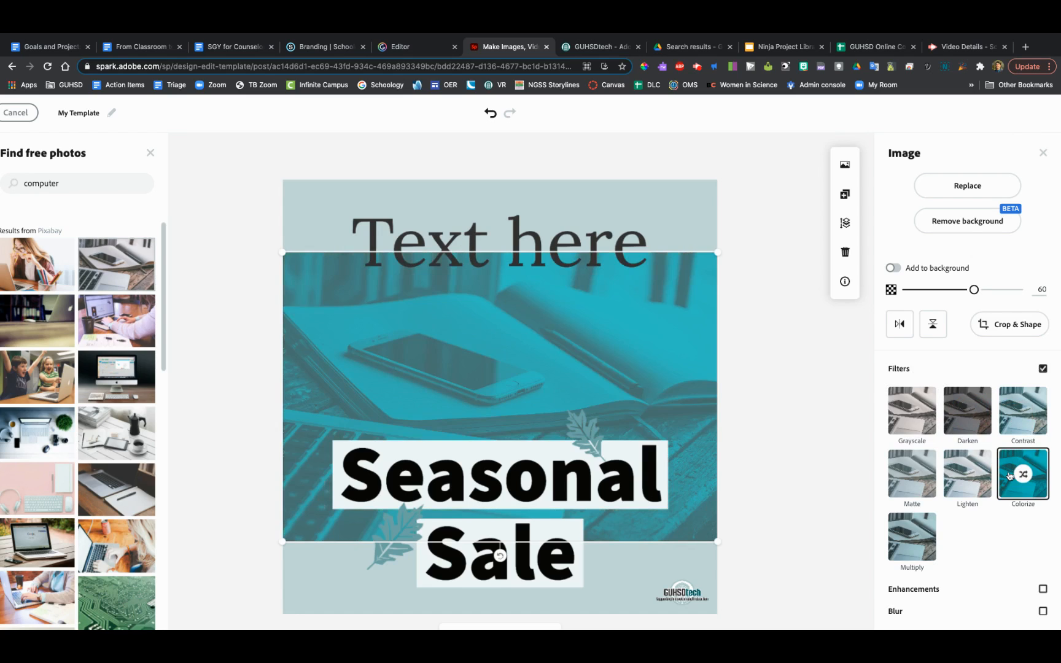
{"action": "left_click", "coordinate": [1023, 474]}
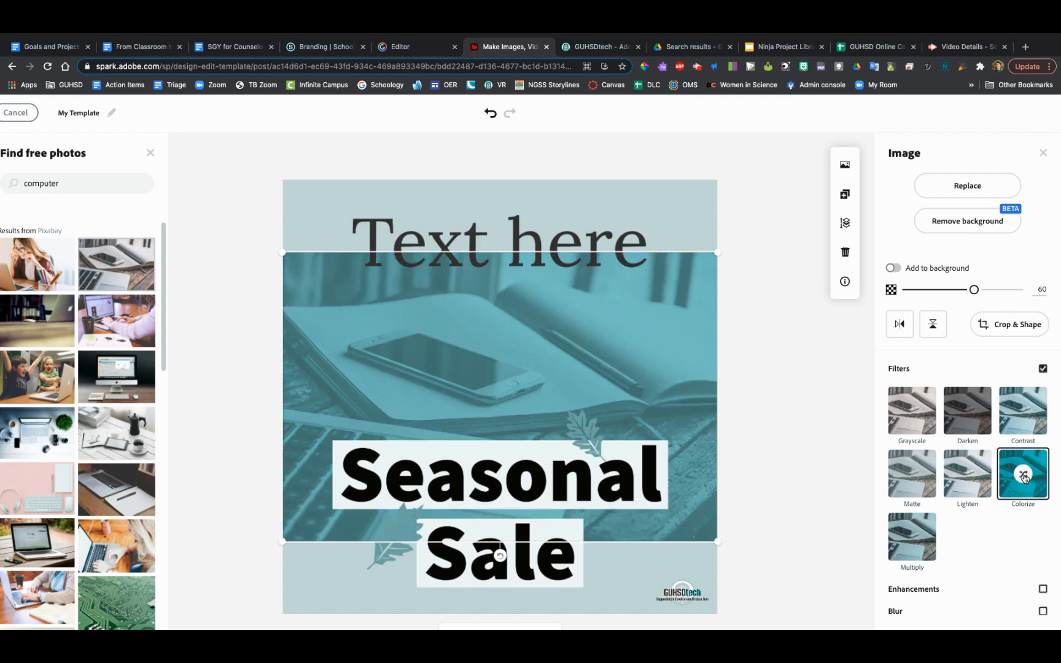
{"action": "left_click", "coordinate": [1022, 474]}
{"action": "left_click", "coordinate": [1023, 476]}
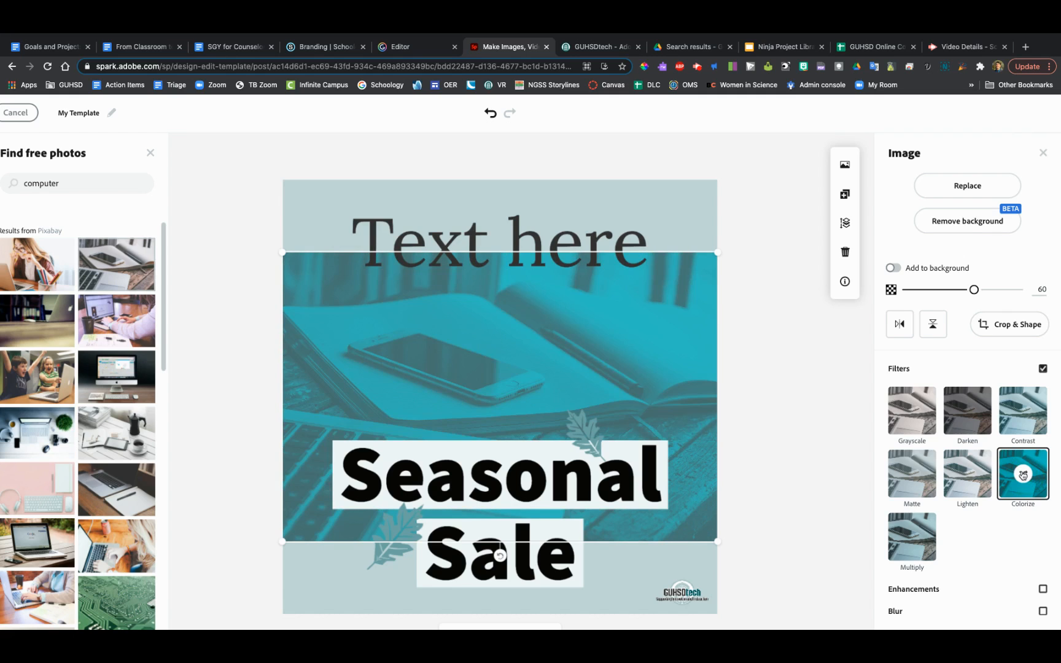
{"action": "left_click", "coordinate": [974, 482]}
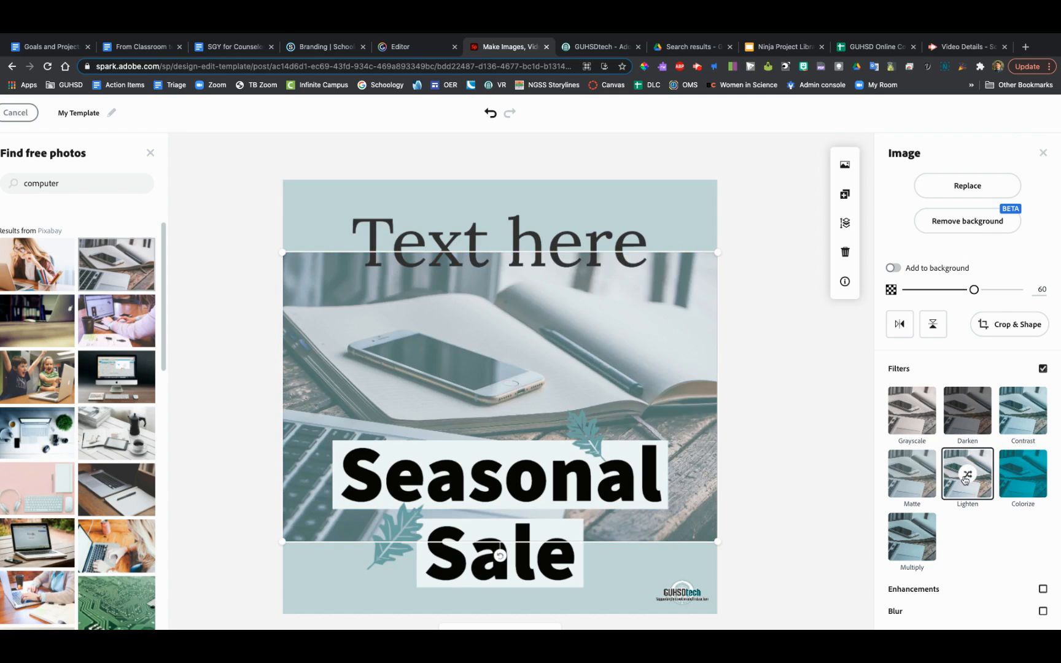
{"action": "left_click", "coordinate": [1029, 477]}
{"action": "left_click", "coordinate": [1028, 477]}
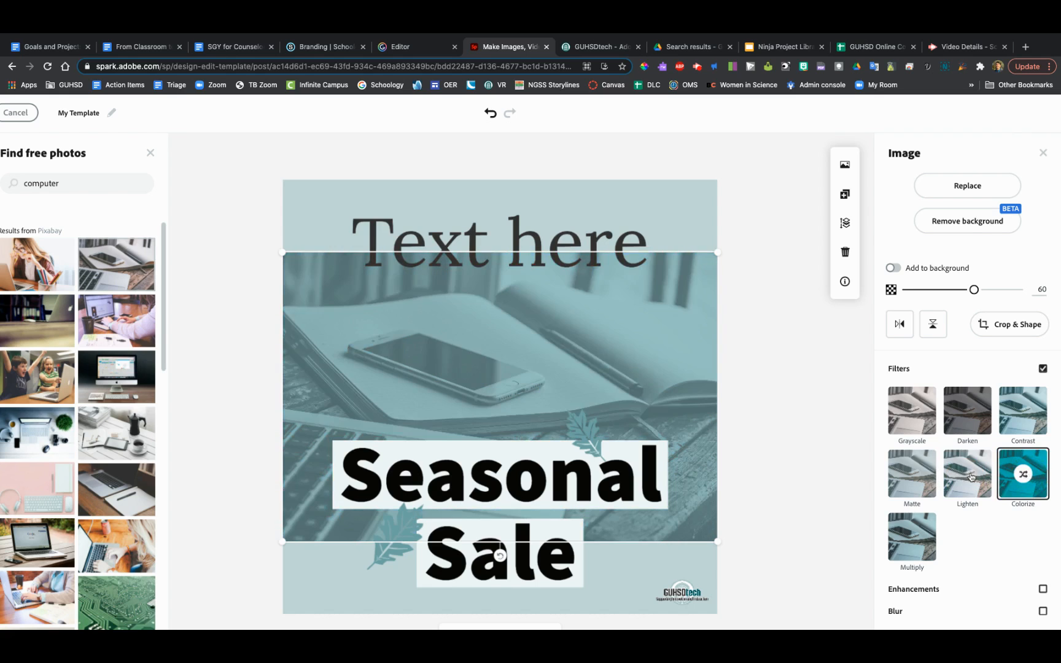
{"action": "left_click", "coordinate": [965, 475]}
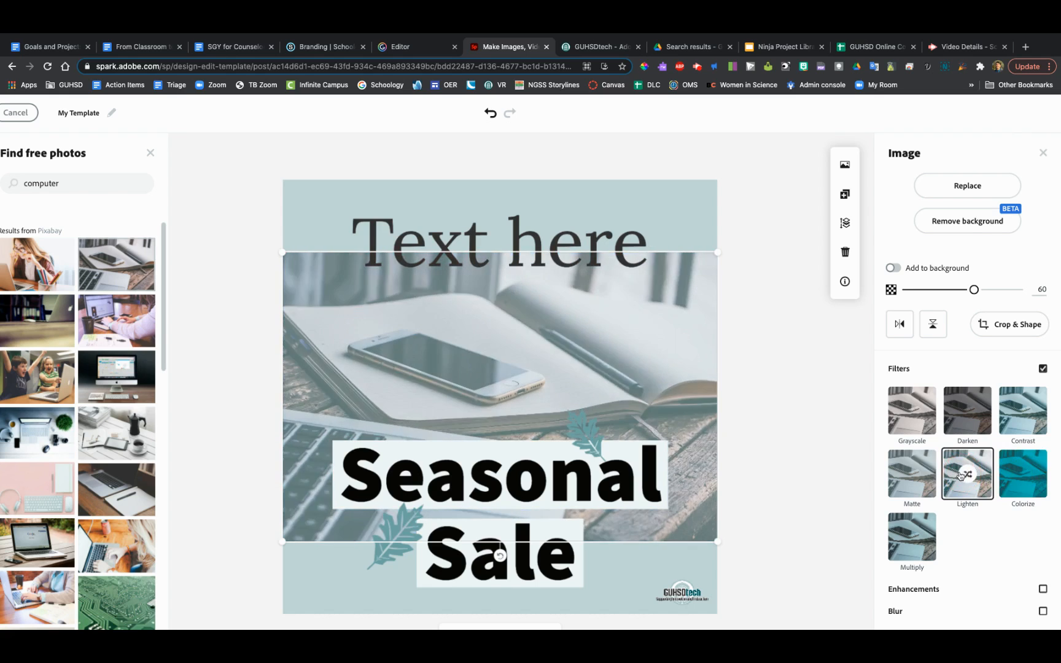
{"action": "left_click", "coordinate": [912, 474]}
{"action": "left_click", "coordinate": [898, 548]}
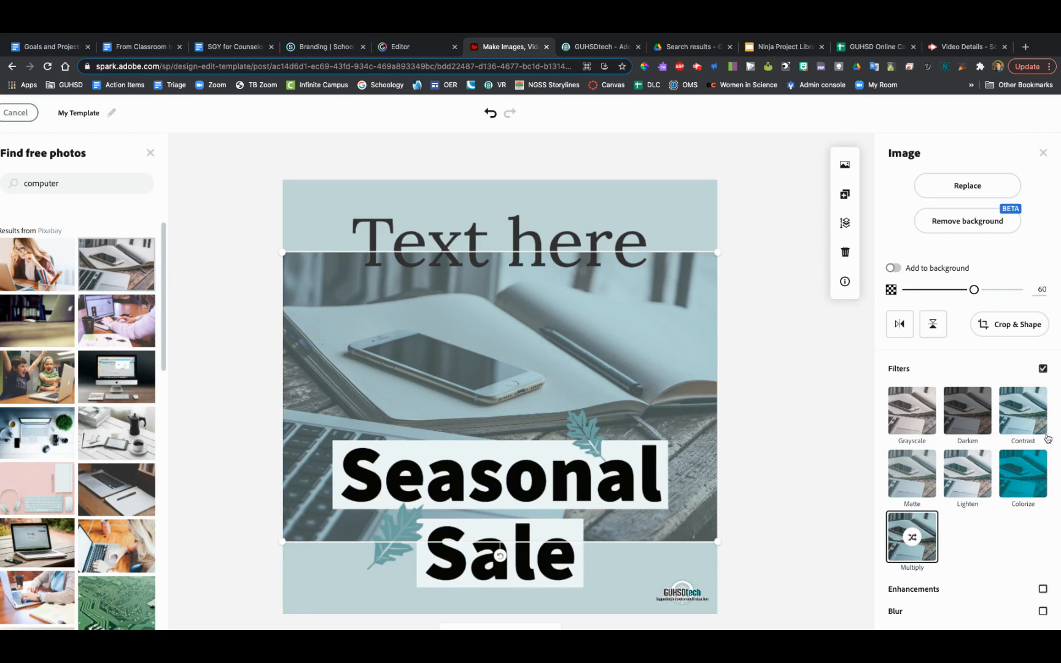
Apply the Darken filter to the photo and keep the photo selected
{"action": "left_click", "coordinate": [973, 424]}
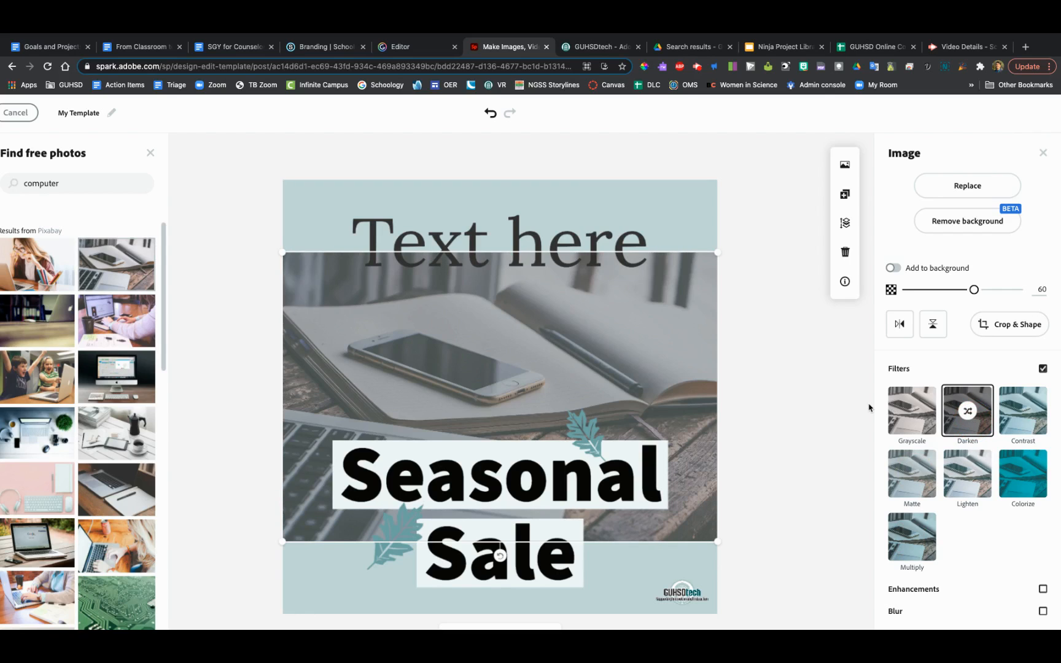
{"action": "left_click", "coordinate": [812, 381]}
{"action": "left_click", "coordinate": [657, 333]}
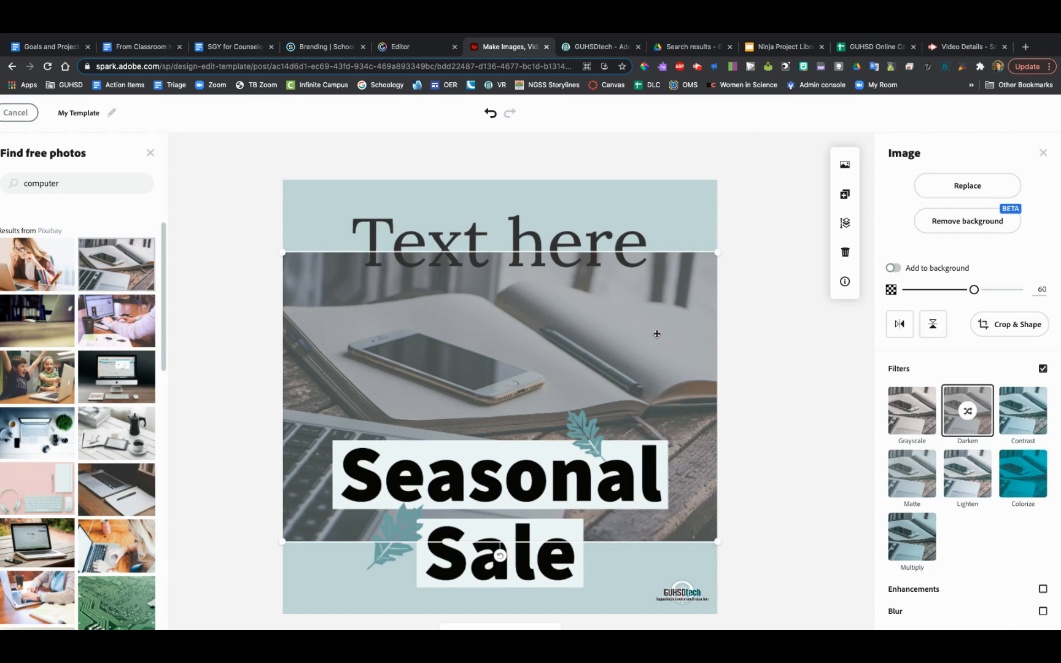
Turn on enhancements for the photo and look through the available adjustments down to Sharpen
{"action": "scroll", "coordinate": [1029, 552], "scroll_direction": "down", "scroll_amount": 1}
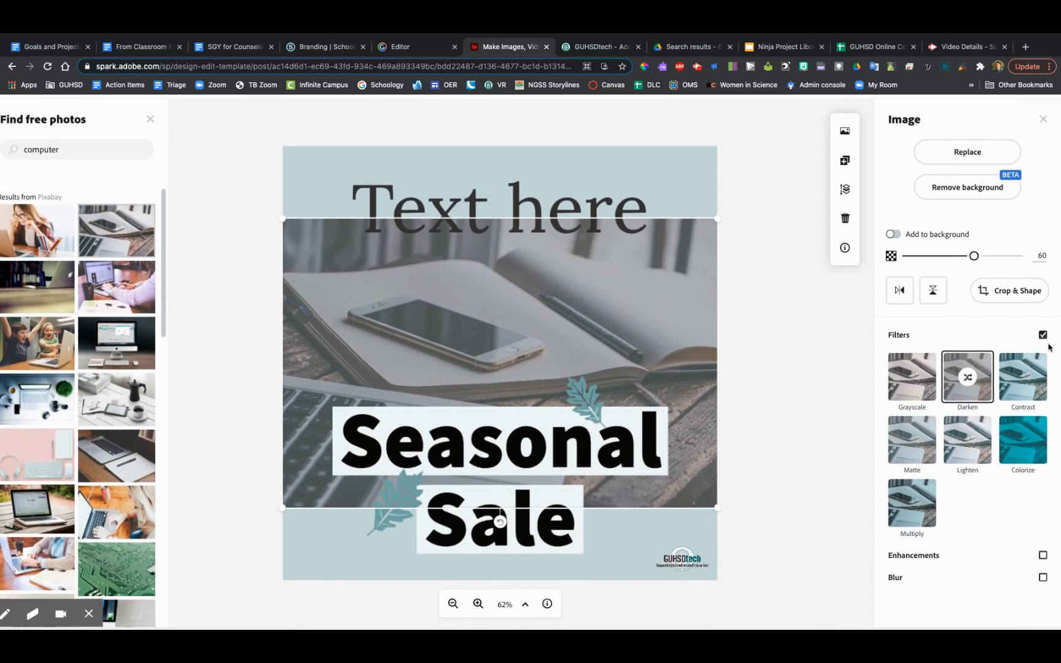
{"action": "left_click", "coordinate": [1042, 559]}
{"action": "scroll", "coordinate": [1006, 552], "scroll_direction": "down", "scroll_amount": 5}
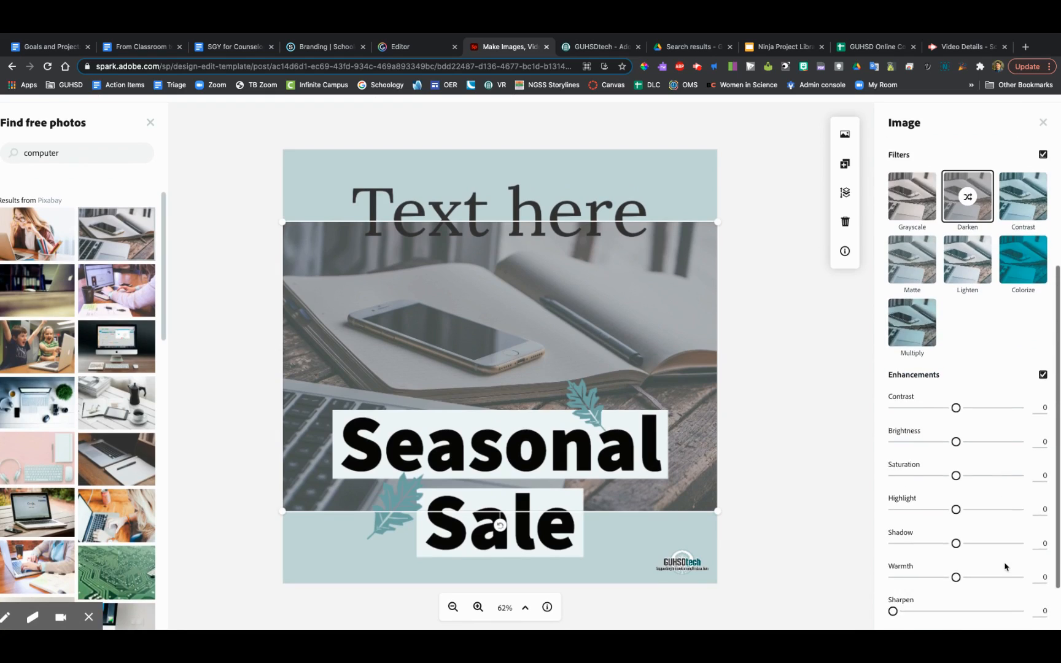
{"action": "scroll", "coordinate": [993, 497], "scroll_direction": "down", "scroll_amount": 1}
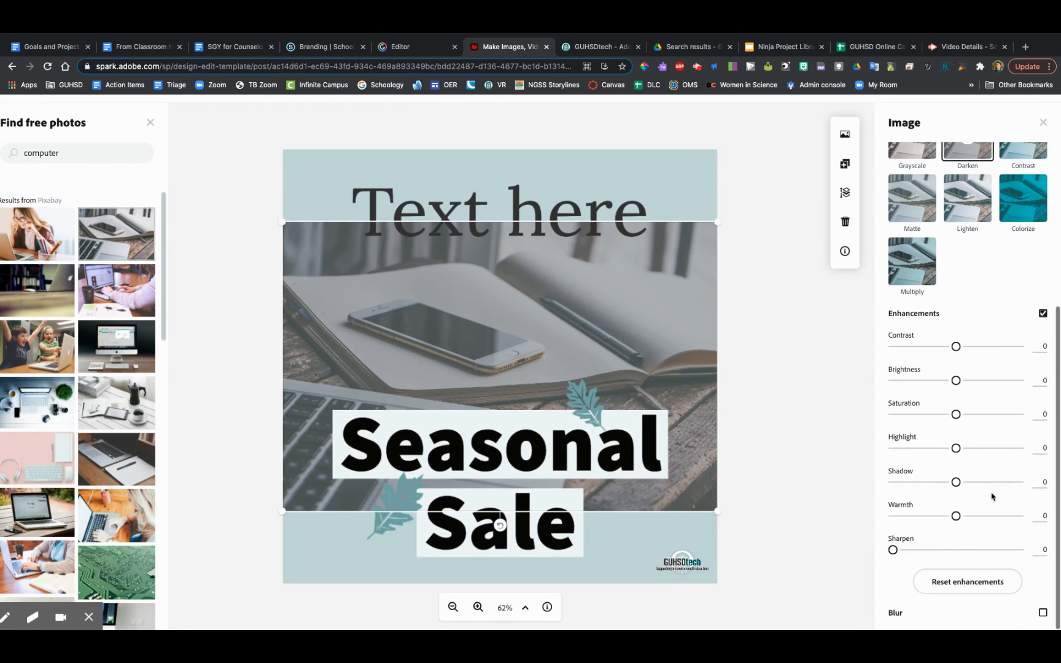
Turn on blur for the photo, set it to 7 and deselect the photo
{"action": "left_click", "coordinate": [1043, 612]}
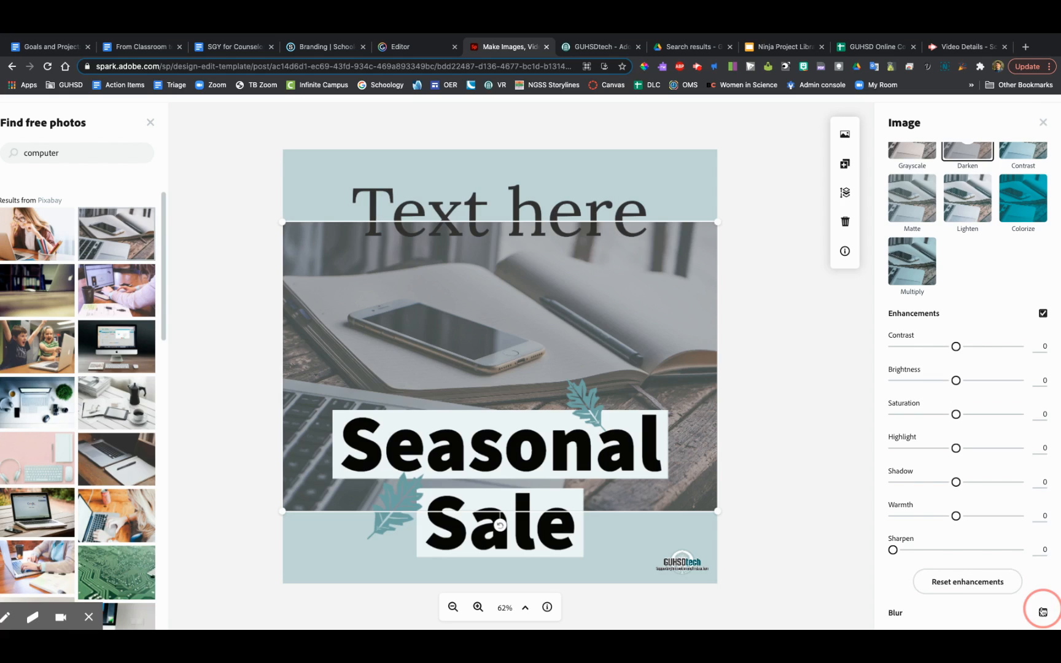
{"action": "scroll", "coordinate": [1019, 607], "scroll_direction": "down", "scroll_amount": 1}
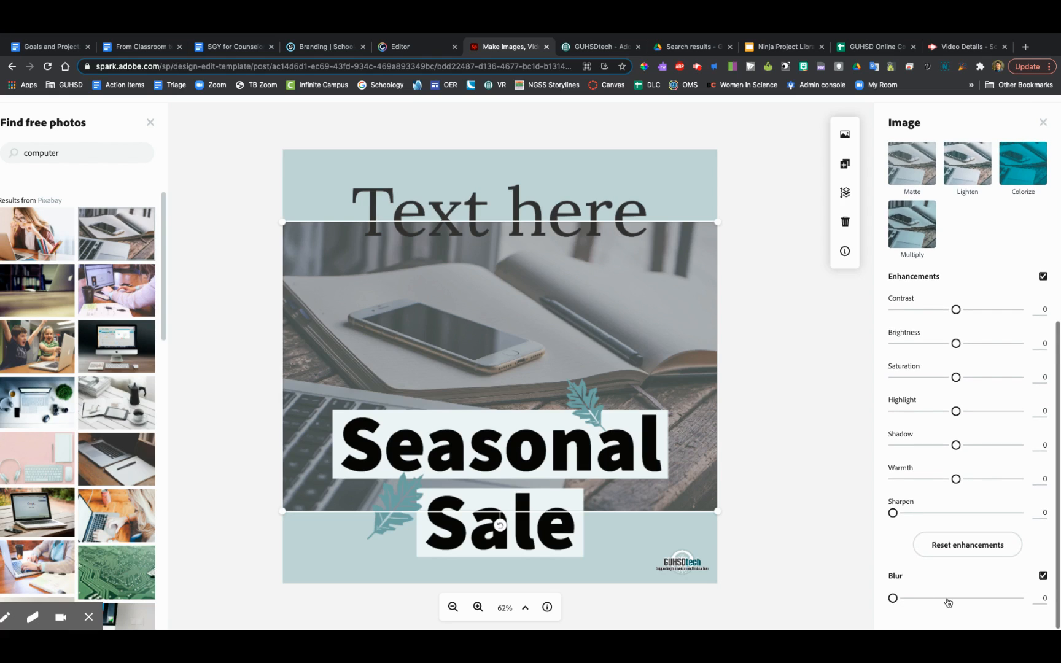
{"action": "left_click", "coordinate": [893, 597]}
{"action": "mouse_move", "coordinate": [893, 598]}
{"action": "left_mouse_down"}
{"action": "mouse_move", "coordinate": [939, 599]}
{"action": "mouse_move", "coordinate": [901, 598]}
{"action": "left_mouse_up"}
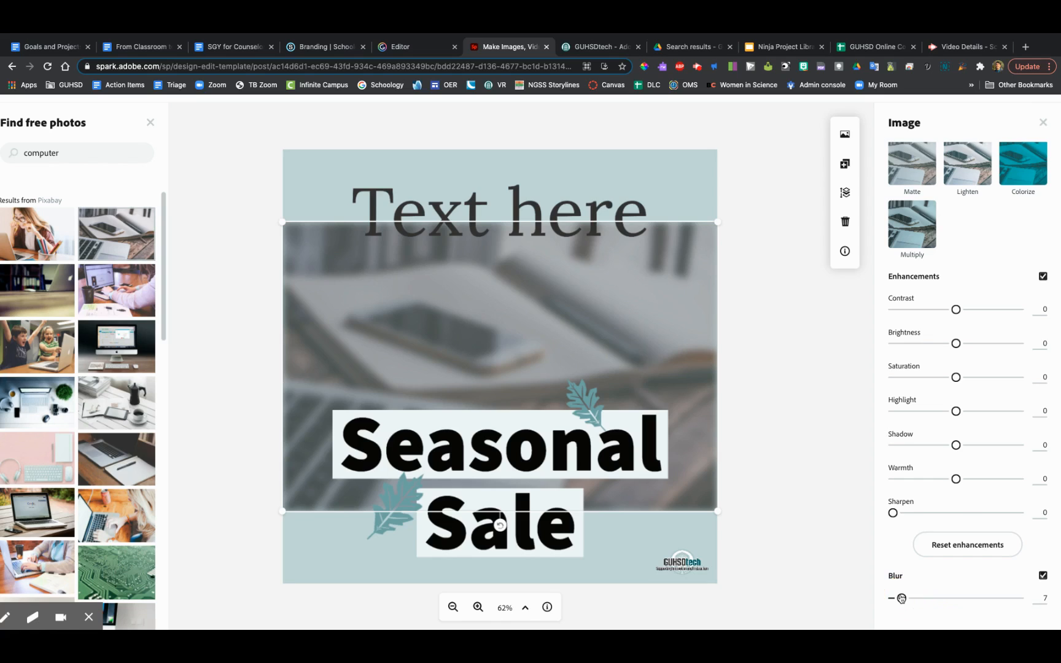
{"action": "left_click", "coordinate": [800, 413]}
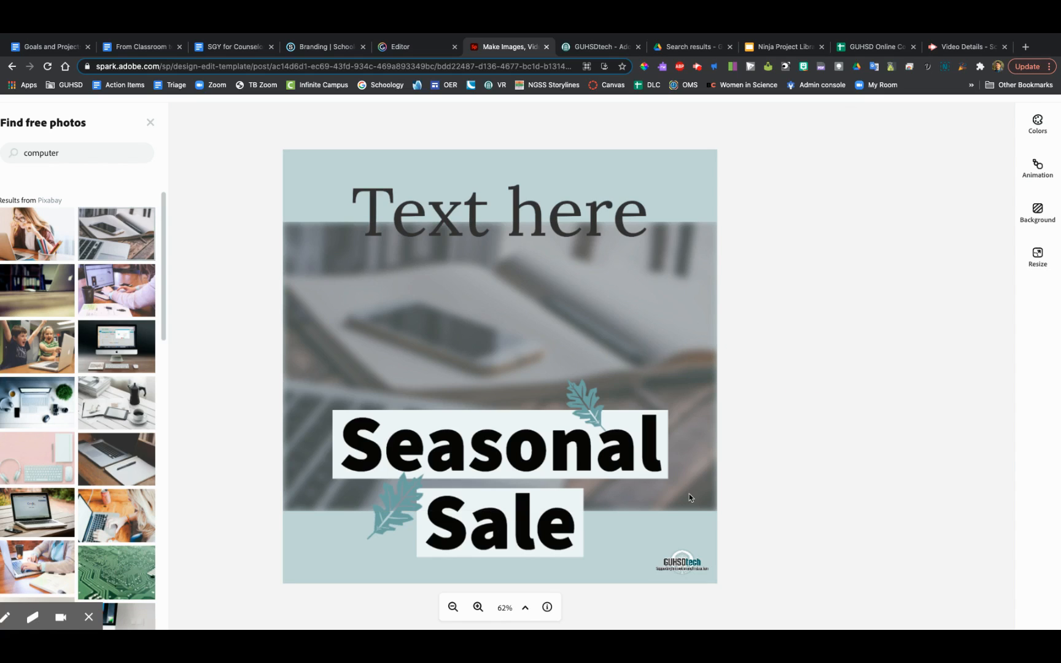
Enlarge the GUHSDtech logo to nearly double its size in the canvas's lower-right corner, just below the photo
{"action": "left_click", "coordinate": [692, 558]}
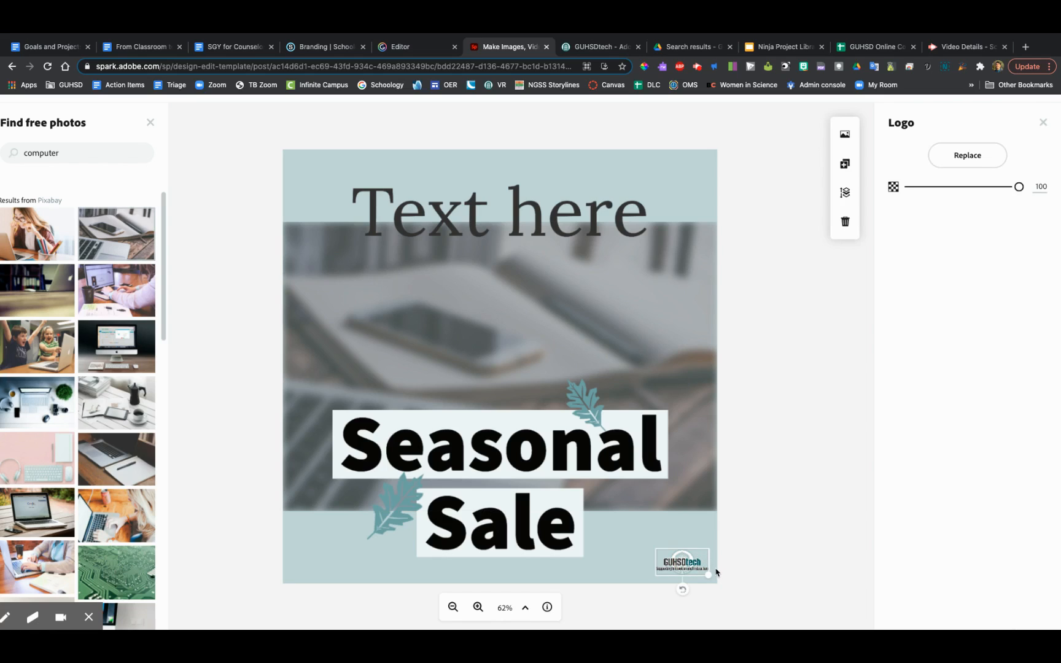
{"action": "mouse_move", "coordinate": [699, 567]}
{"action": "left_mouse_down"}
{"action": "mouse_move", "coordinate": [652, 529]}
{"action": "mouse_move", "coordinate": [693, 580]}
{"action": "left_mouse_up"}
{"action": "left_click", "coordinate": [746, 580]}
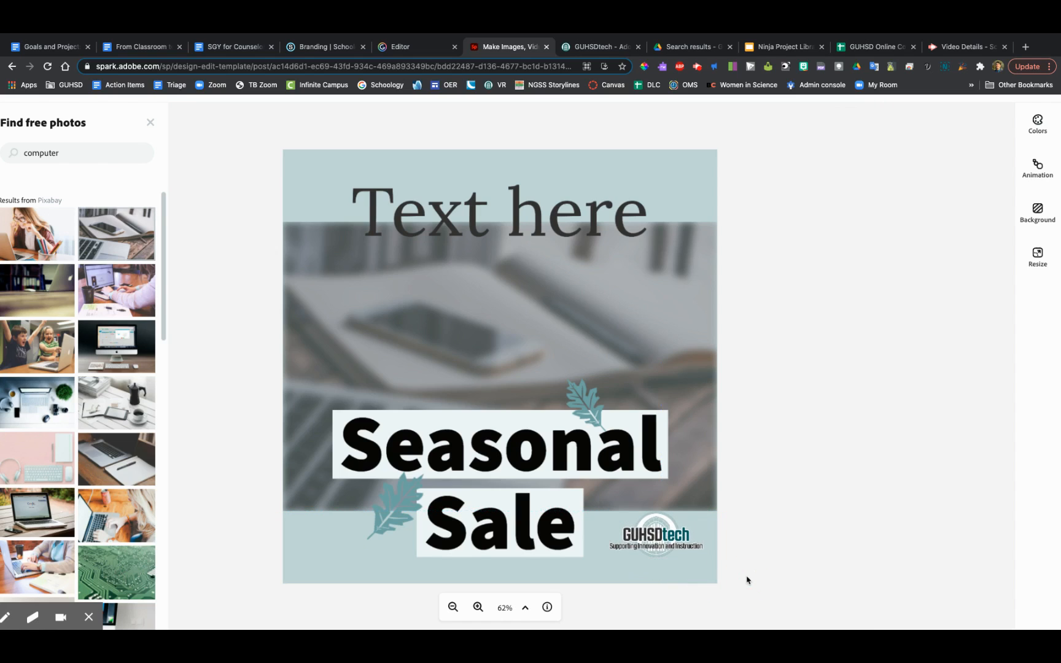
Move the GUHSDtech logo slightly down in the canvas's lower-right corner and deselect it
{"action": "left_click_drag", "start_coordinate": [674, 538], "coordinate": [671, 547]}
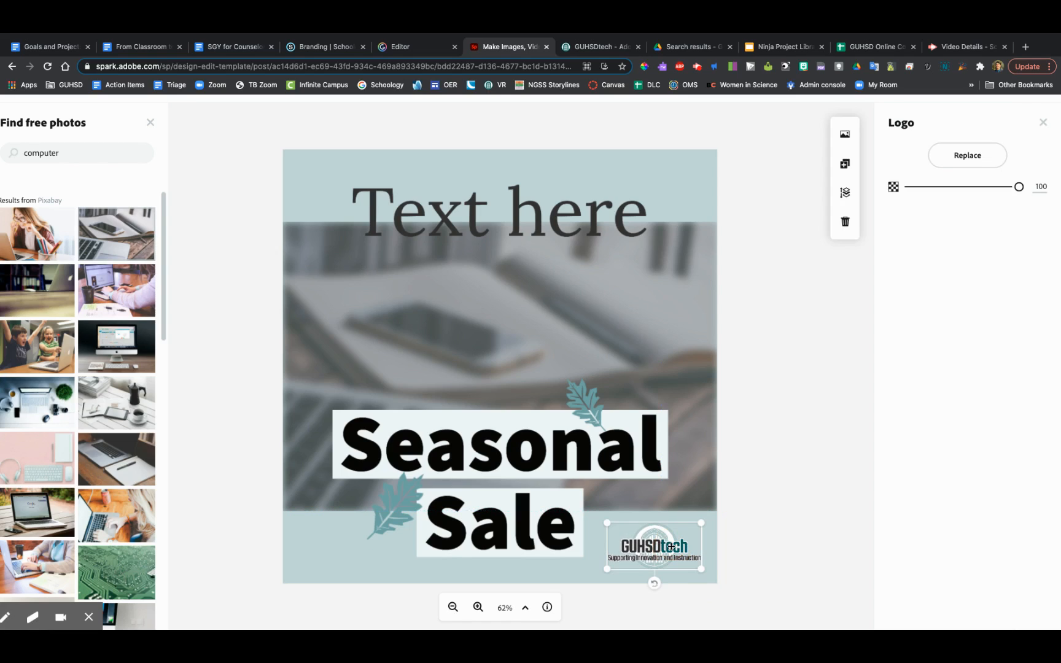
{"action": "left_click", "coordinate": [829, 544]}
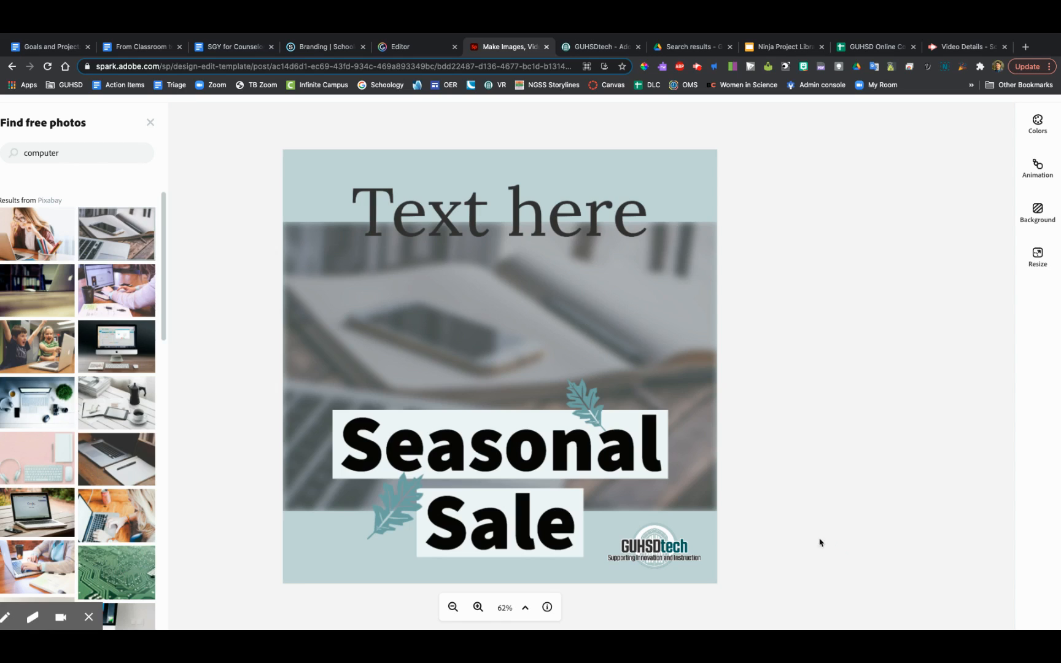
Change the canvas background color to the medium teal #4B8689 from the current palette
{"action": "left_click", "coordinate": [703, 169]}
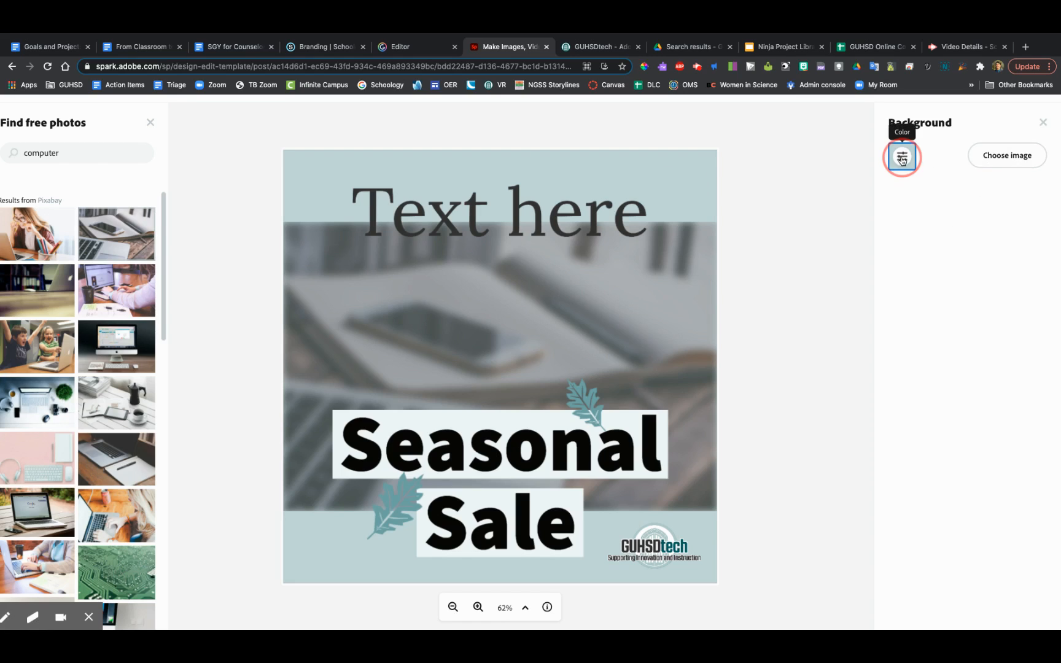
{"action": "left_click", "coordinate": [902, 158]}
{"action": "left_click", "coordinate": [960, 263]}
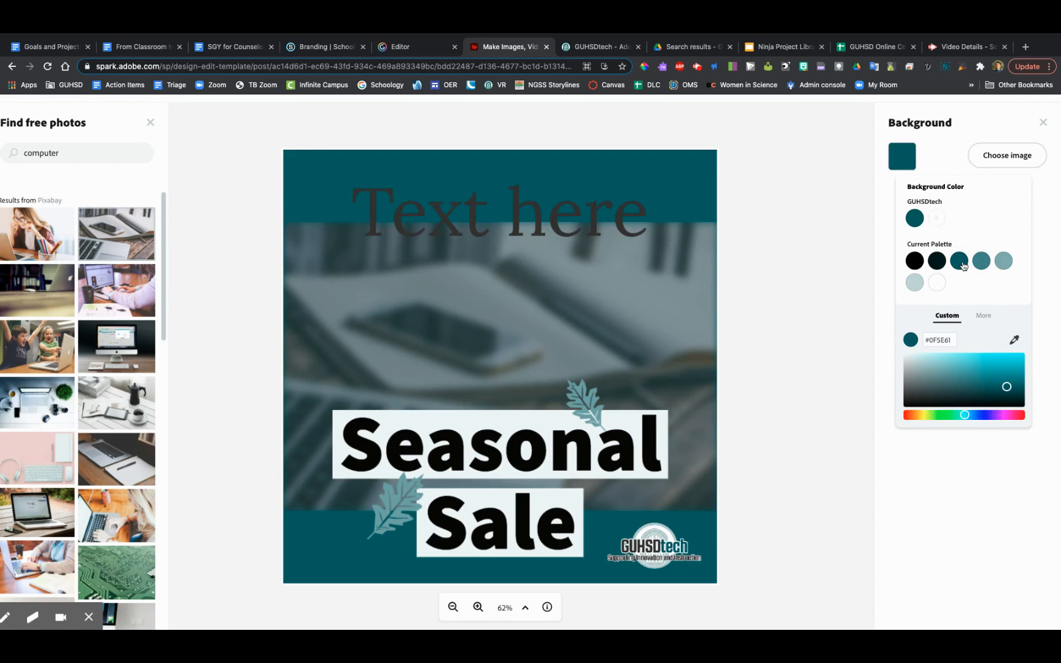
{"action": "left_click", "coordinate": [982, 265]}
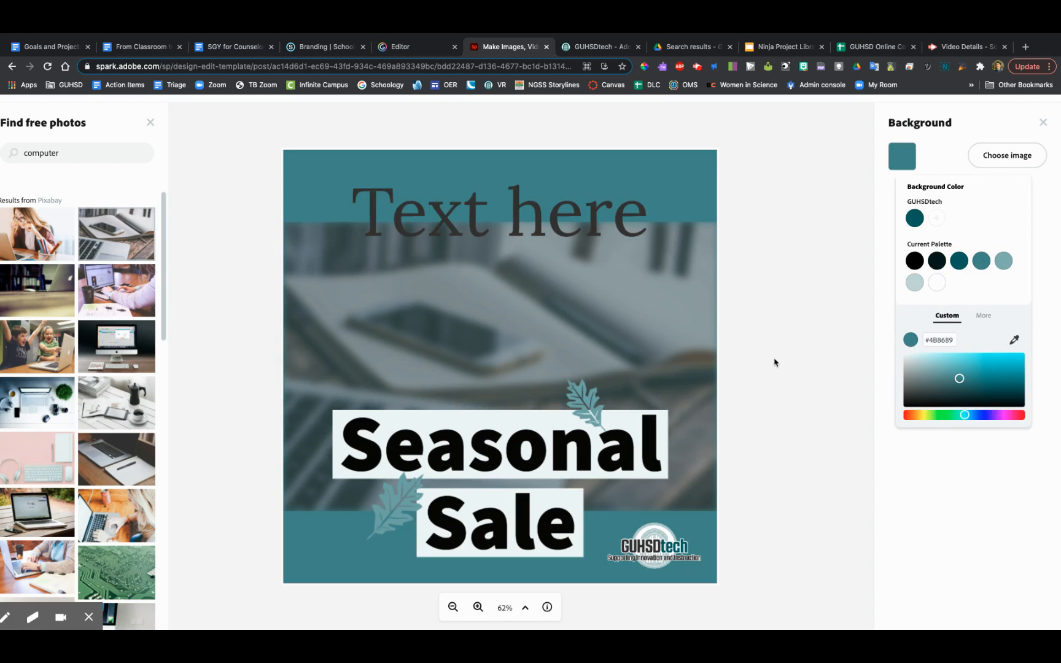
{"action": "left_click", "coordinate": [774, 362]}
Move the "Text here" heading up into the teal band above the photo and color it white (#FFFFFF)
{"action": "left_click_drag", "start_coordinate": [607, 211], "coordinate": [599, 183]}
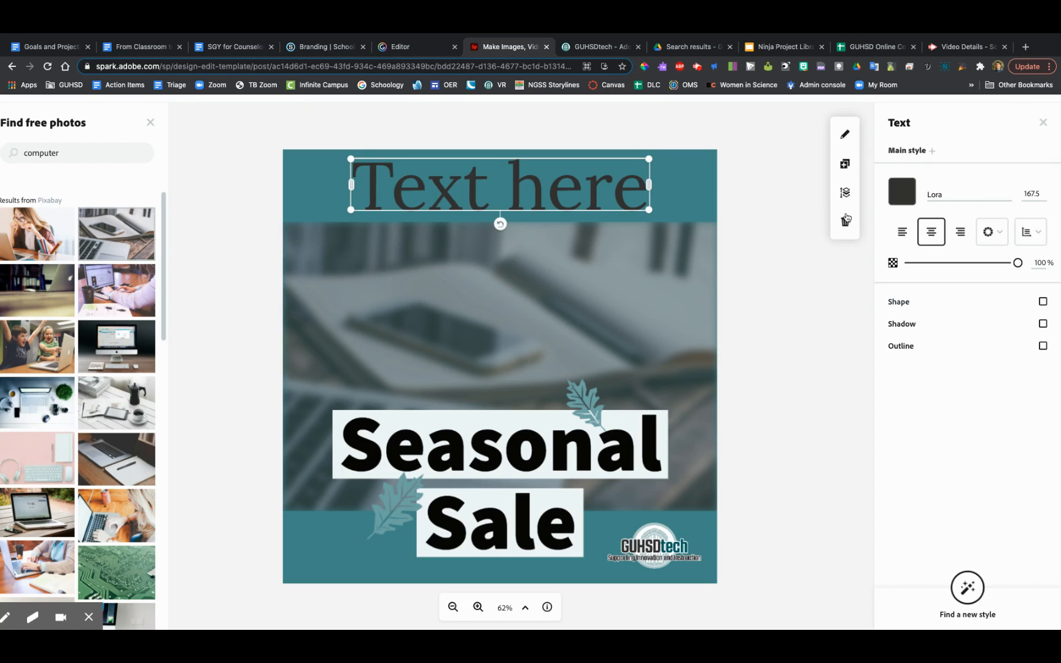
{"action": "left_click", "coordinate": [899, 197]}
{"action": "left_click", "coordinate": [942, 325]}
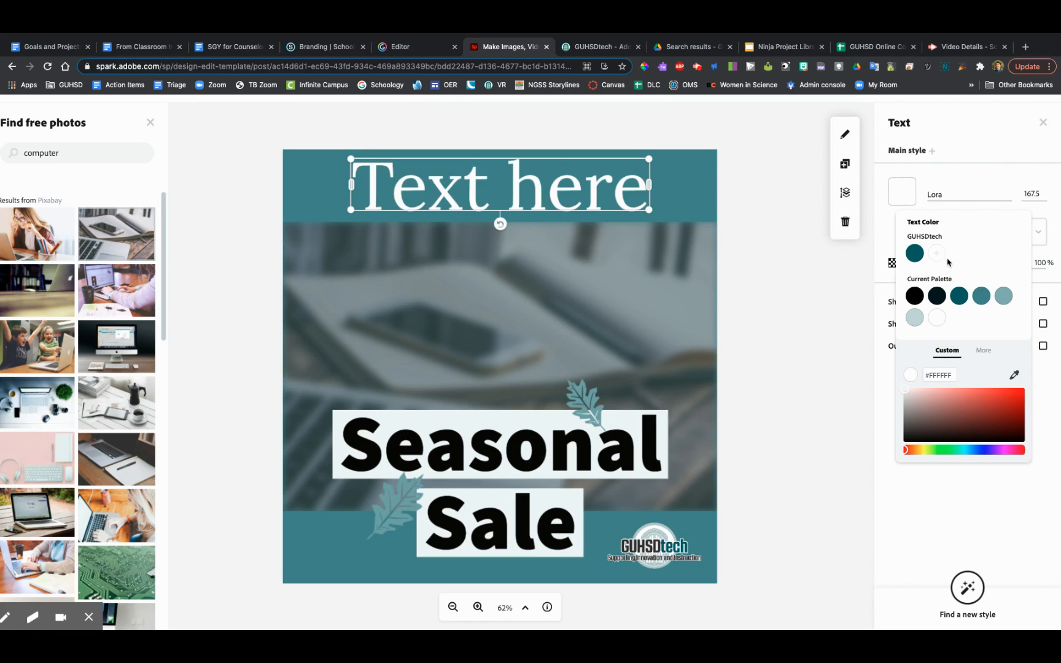
{"action": "left_click", "coordinate": [979, 351]}
{"action": "scroll", "coordinate": [981, 357], "scroll_direction": "down", "scroll_amount": 5}
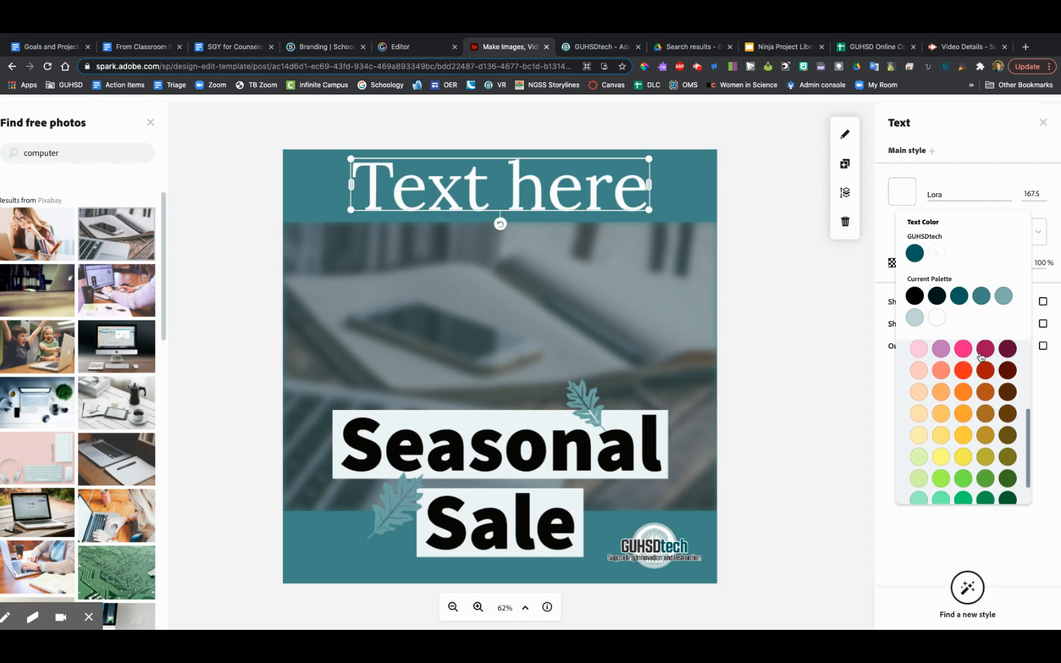
{"action": "scroll", "coordinate": [980, 356], "scroll_direction": "up", "scroll_amount": 5}
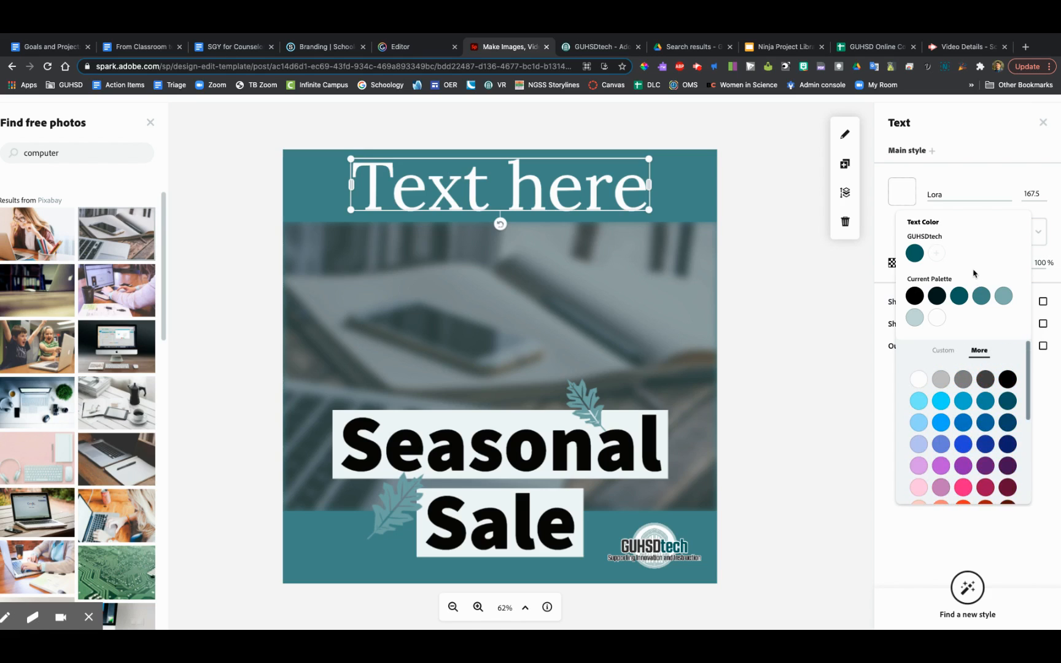
Set the heading's font to the GUHSDtech brand font Futura PT Medium and deselect the text
{"action": "left_click", "coordinate": [962, 194]}
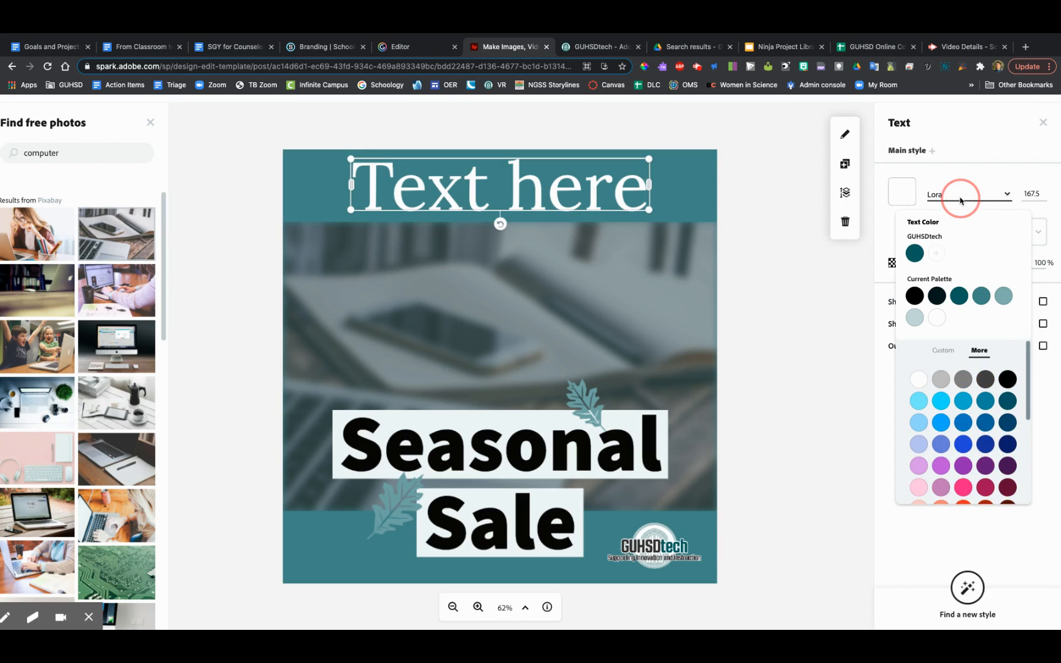
{"action": "scroll", "coordinate": [962, 245], "scroll_direction": "up", "scroll_amount": 10}
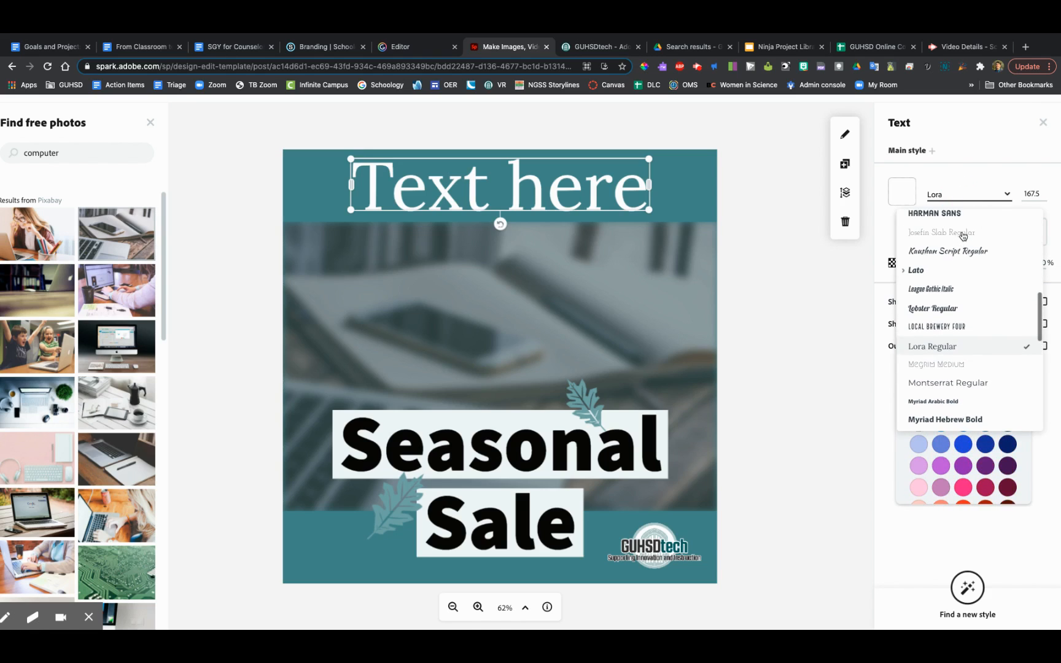
{"action": "left_click", "coordinate": [954, 251]}
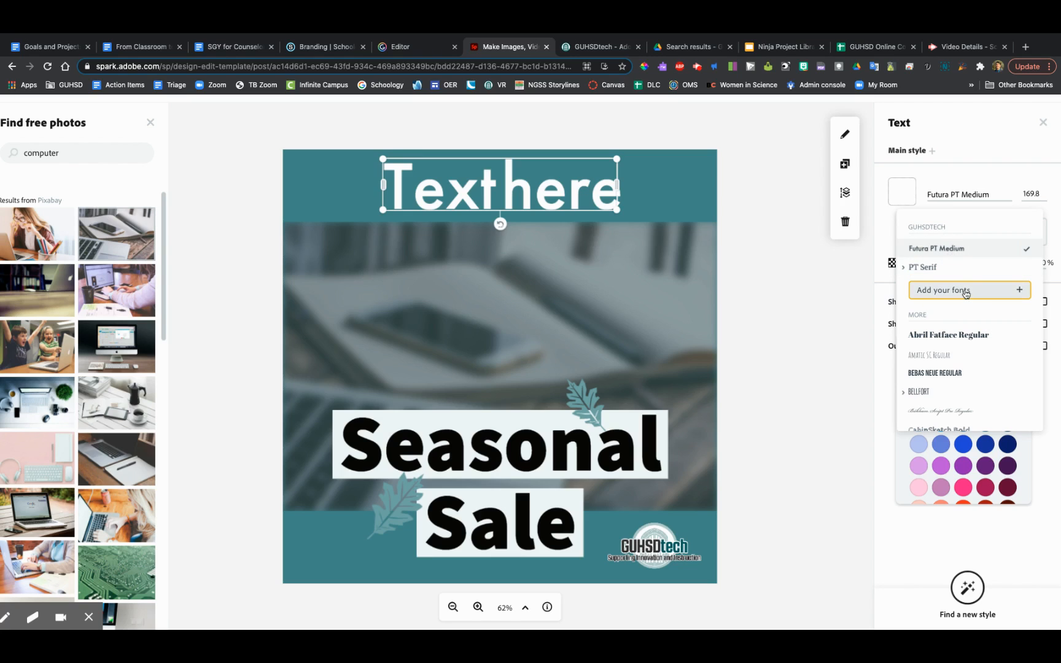
{"action": "left_click", "coordinate": [761, 370]}
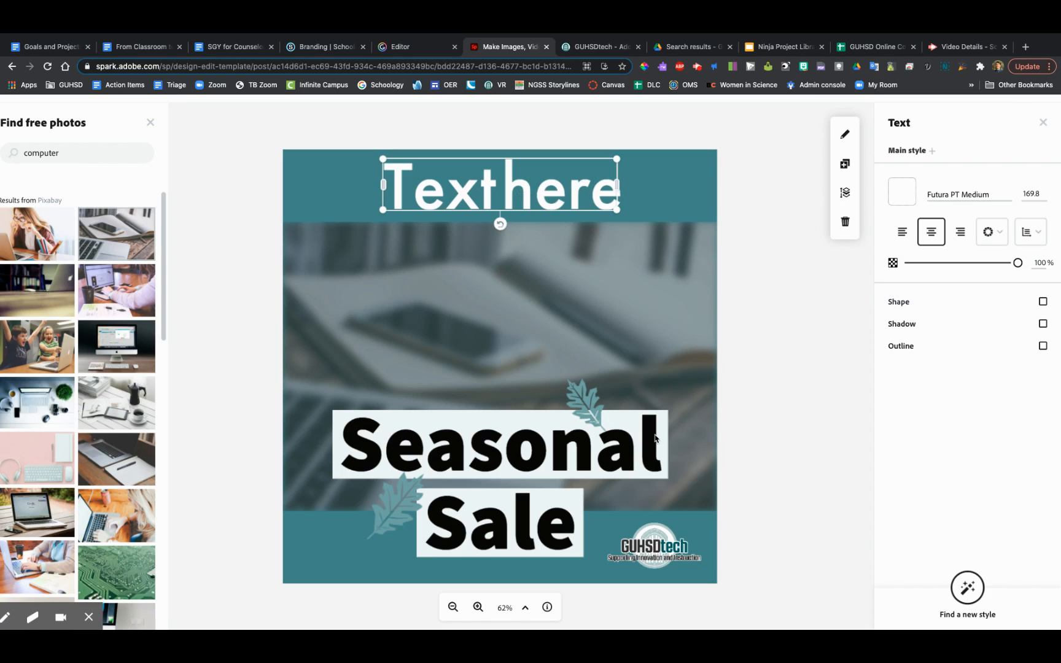
{"action": "left_click", "coordinate": [782, 452]}
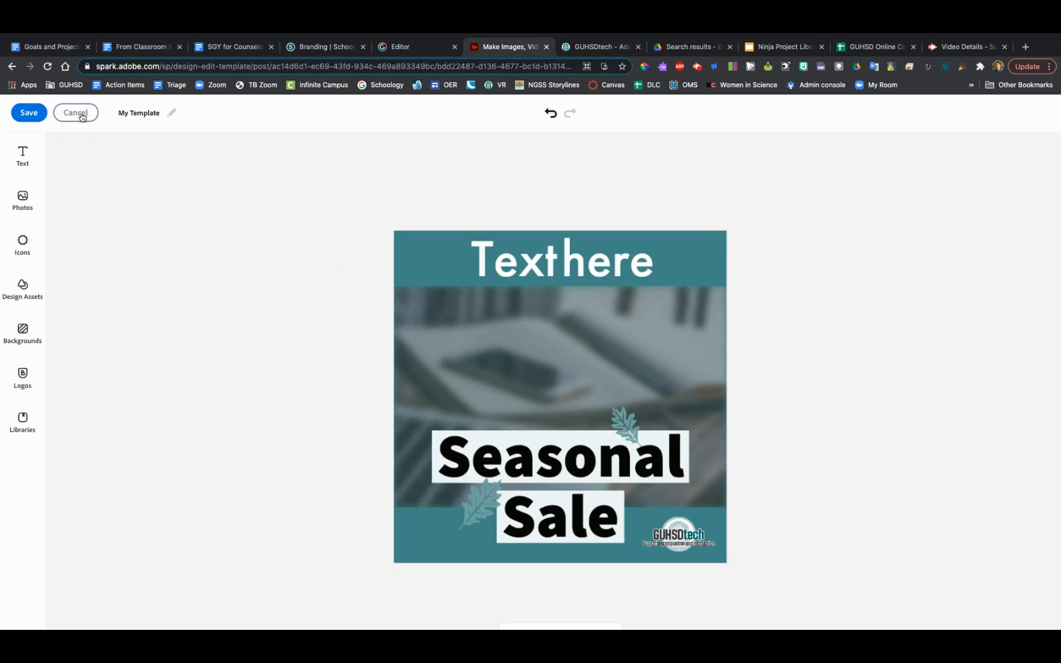
Save the template and review it among the branded templates on the GUHSDtech brand page
{"action": "left_click", "coordinate": [42, 111]}
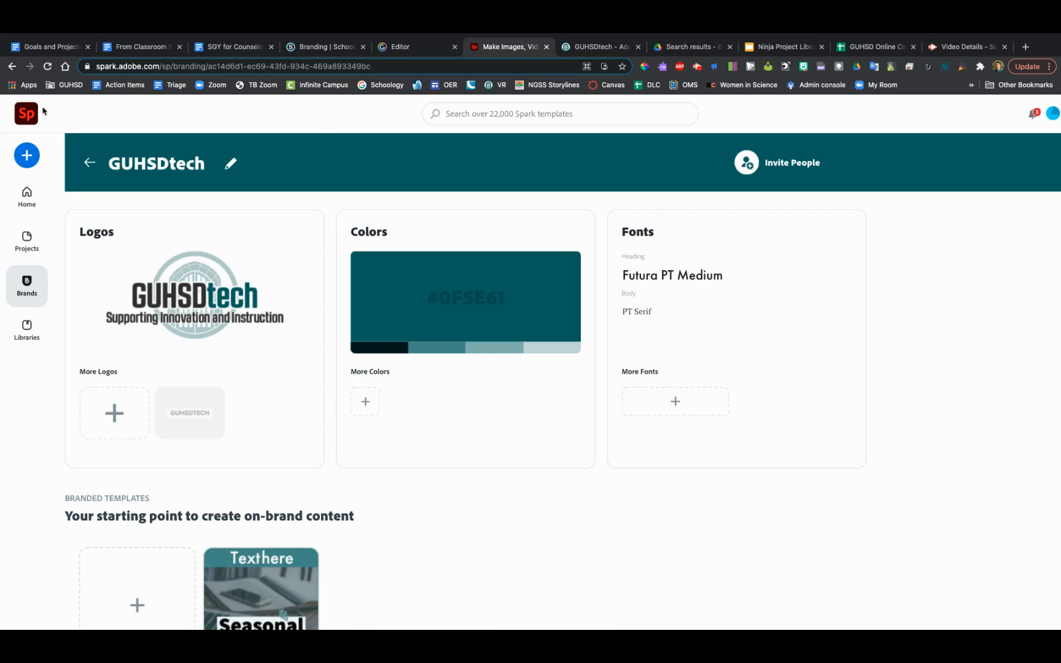
{"action": "scroll", "coordinate": [417, 621], "scroll_direction": "down", "scroll_amount": 3}
{"action": "mouse_move", "coordinate": [252, 443]}
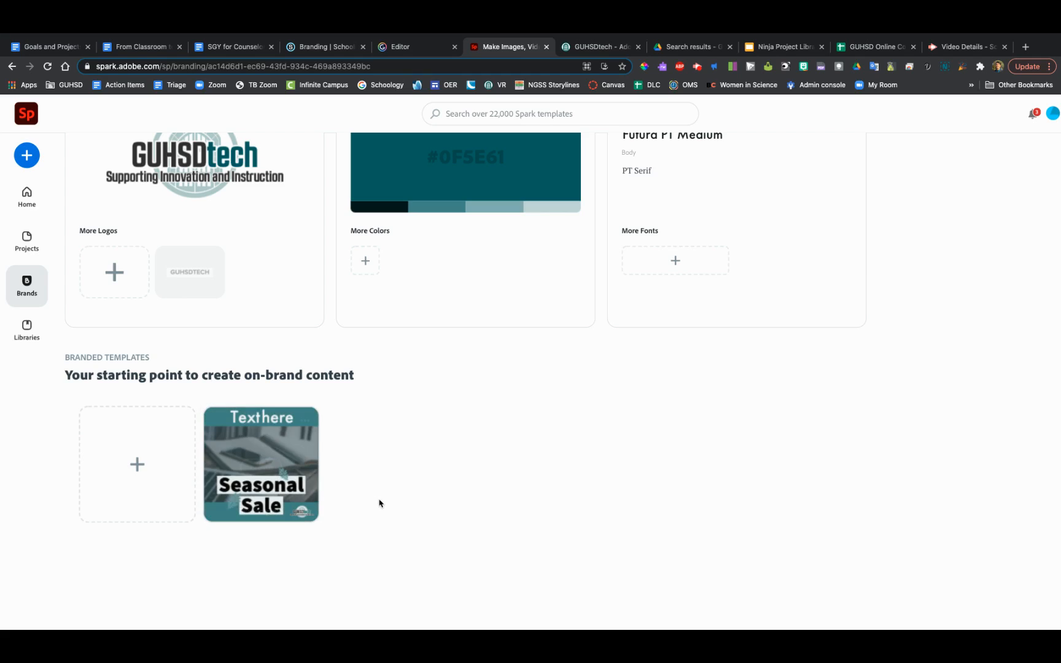
{"action": "mouse_move", "coordinate": [273, 462]}
{"action": "scroll", "coordinate": [406, 491], "scroll_direction": "up", "scroll_amount": 1}
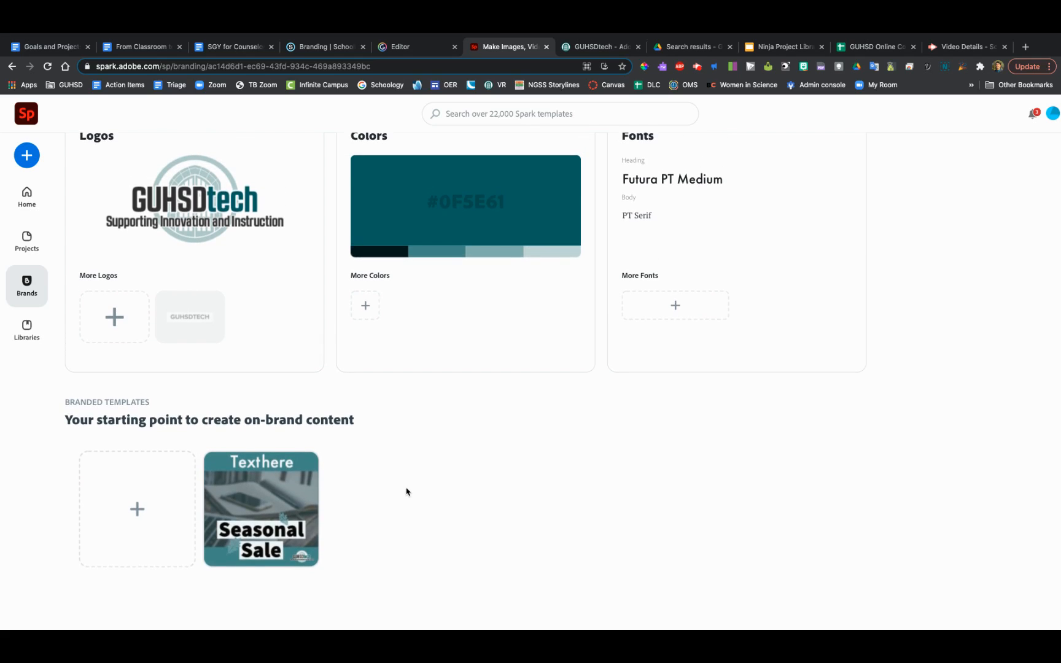
{"action": "scroll", "coordinate": [536, 538], "scroll_direction": "down", "scroll_amount": 1}
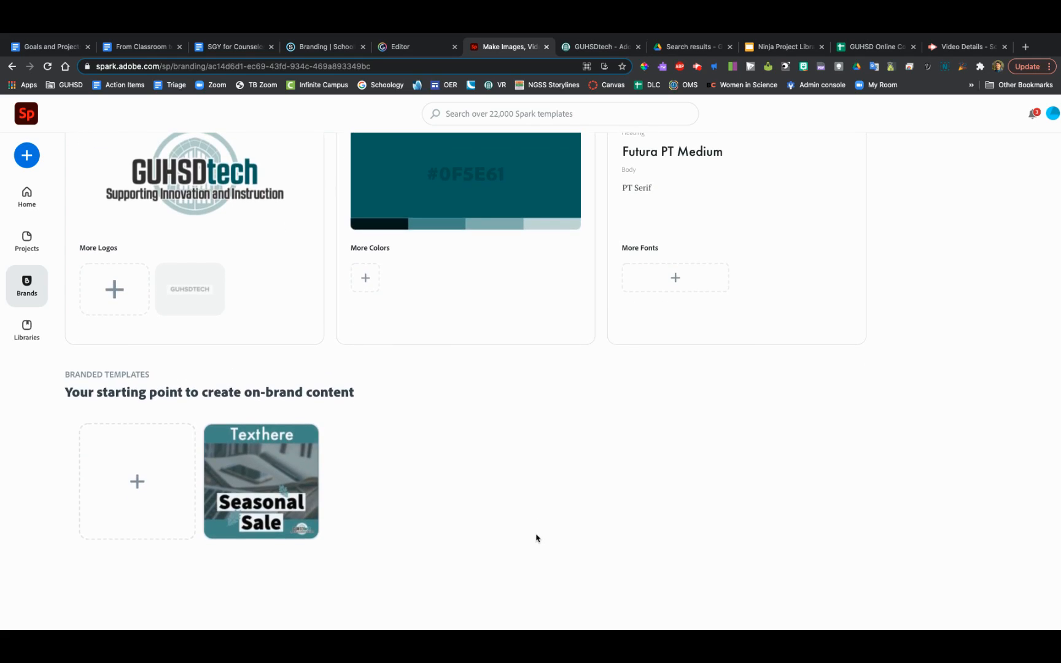